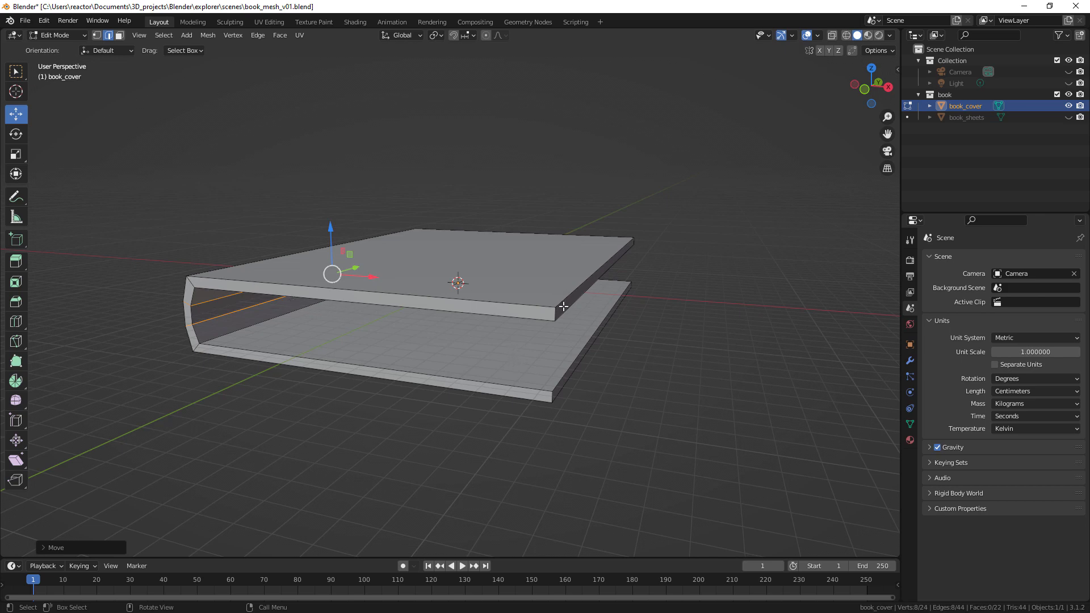
- Switch book_cover to Object Mode and add a Subdivision Surface modifier to it
{"action": "scroll", "coordinate": [544, 308], "scroll_direction": "up", "scroll_amount": 2}
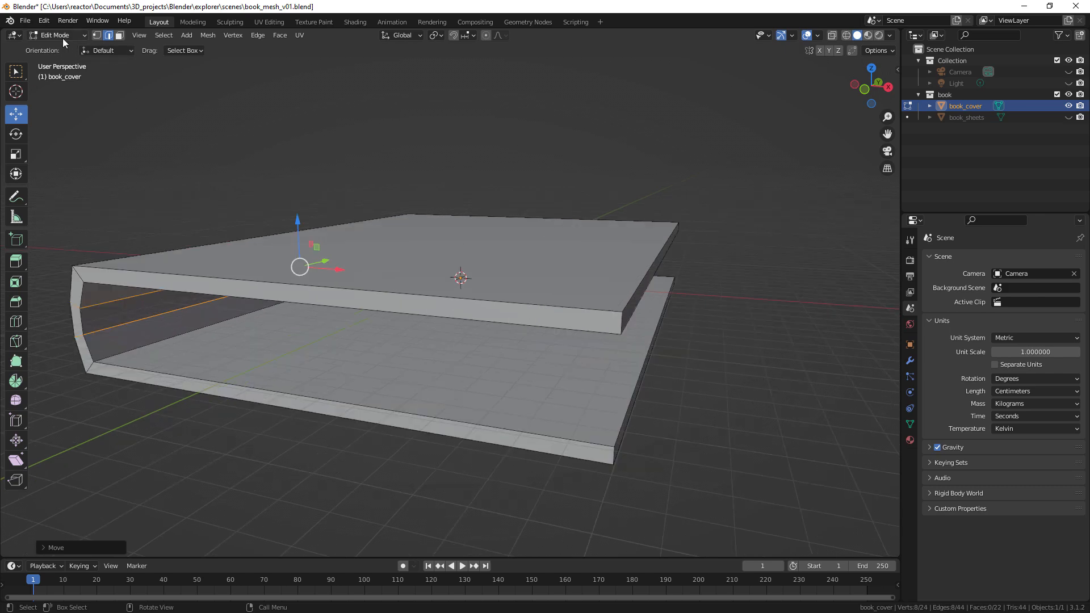
{"action": "key", "text": "Tab"}
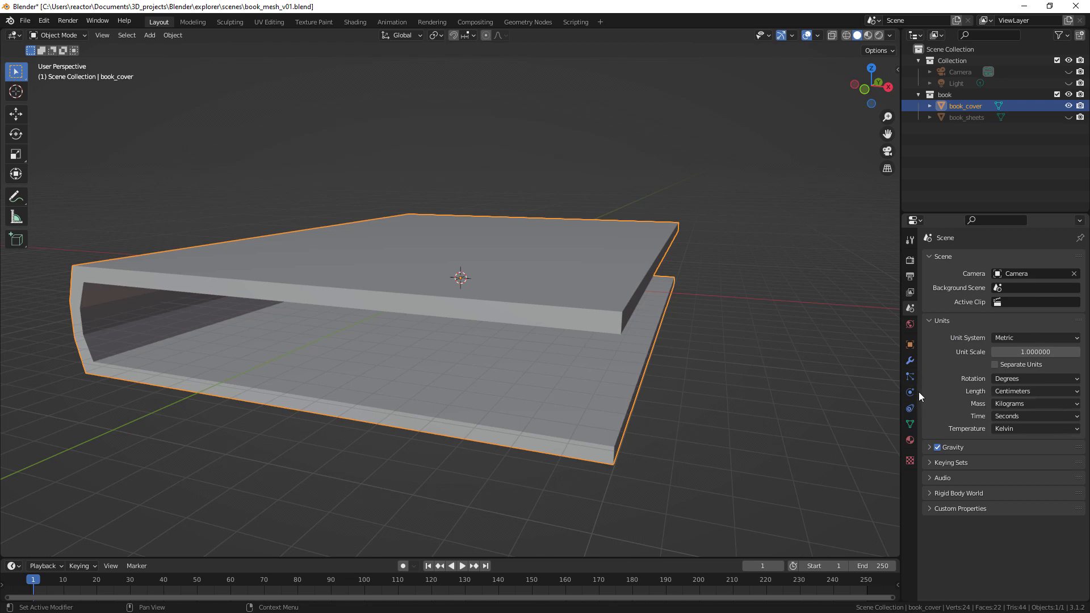
{"action": "left_click", "coordinate": [910, 362]}
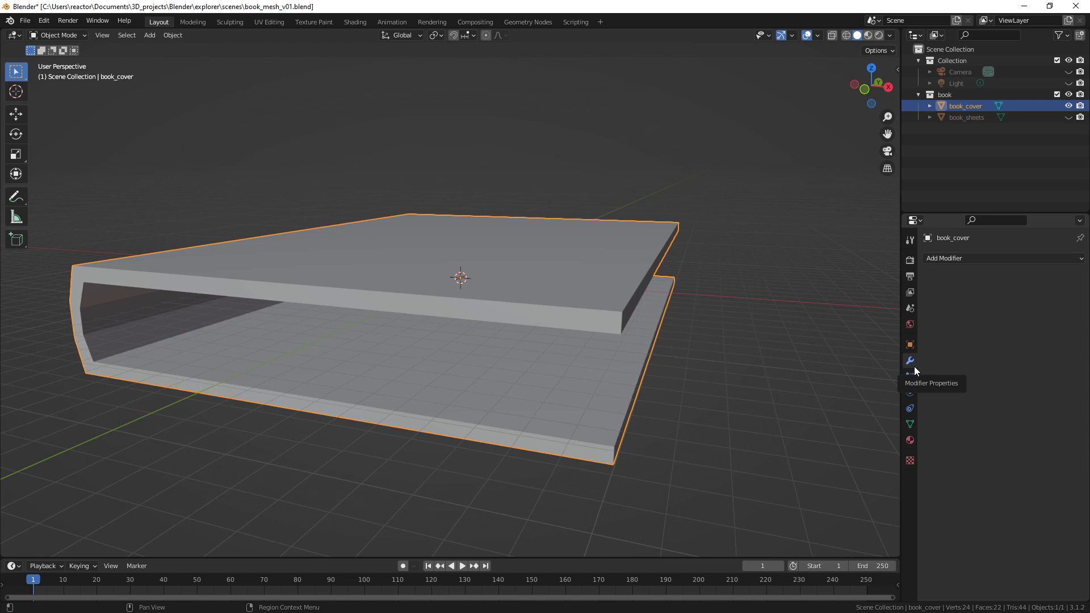
{"action": "left_click", "coordinate": [975, 259]}
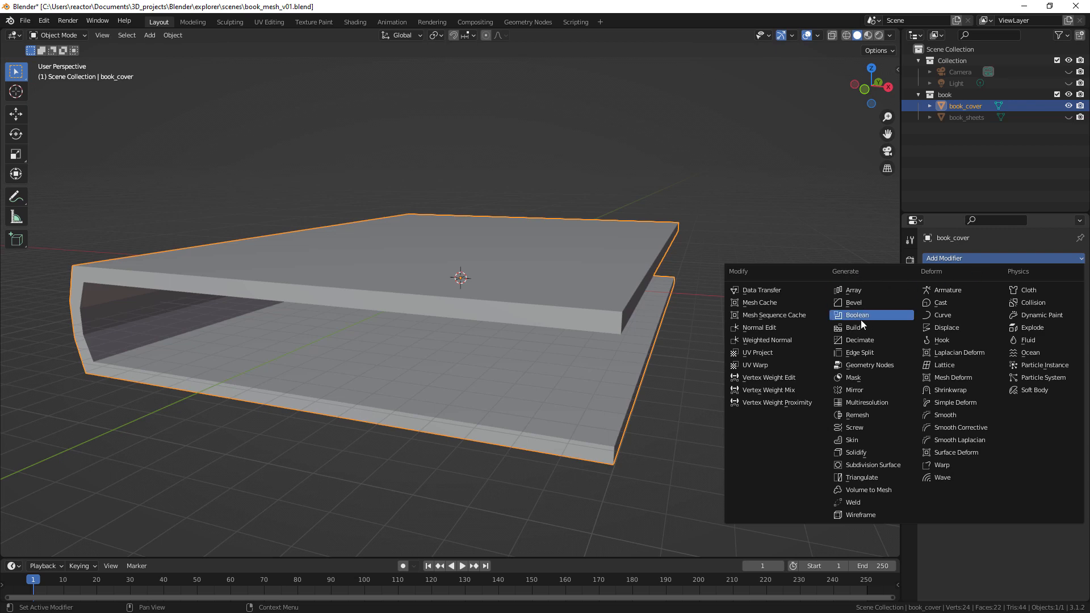
{"action": "left_click", "coordinate": [890, 465]}
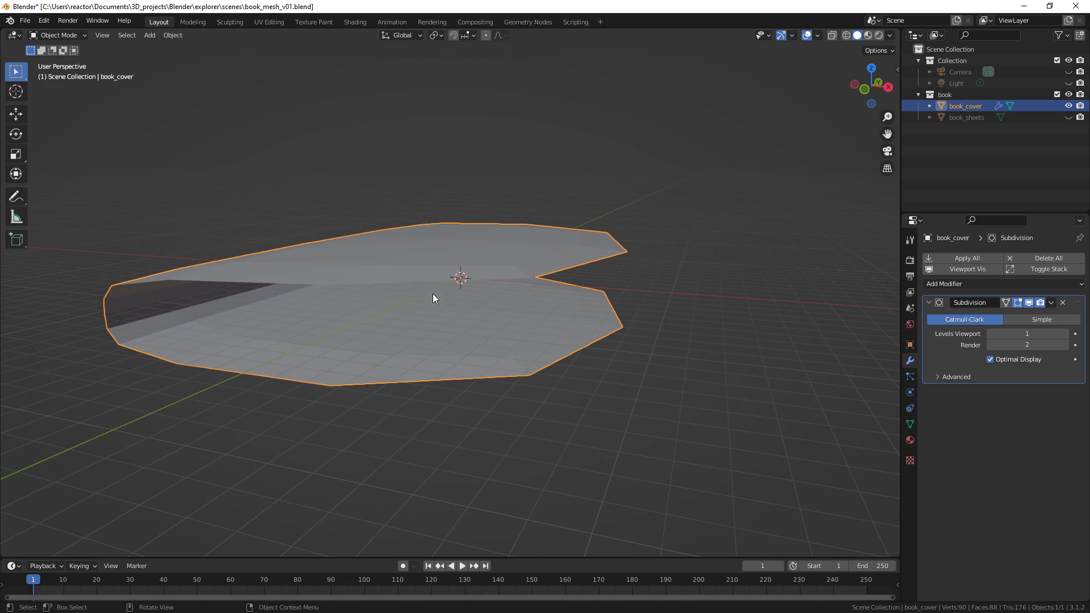
- Enter Edit Mode on book_cover and turn off the Subdivision modifier's viewport display
{"action": "mouse_move", "coordinate": [502, 263]}
{"action": "middle_mouse_down"}
{"action": "mouse_move", "coordinate": [513, 289]}
{"action": "mouse_move", "coordinate": [530, 204]}
{"action": "mouse_move", "coordinate": [493, 285]}
{"action": "mouse_move", "coordinate": [501, 272]}
{"action": "middle_mouse_up"}
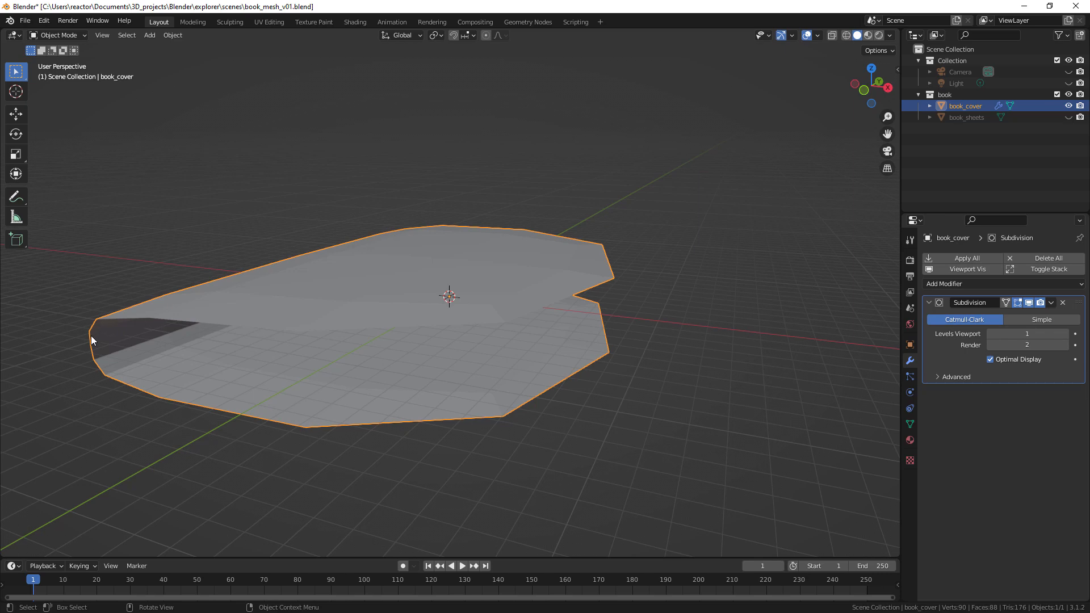
{"action": "middle_click_drag", "start_coordinate": [448, 355], "coordinate": [483, 340]}
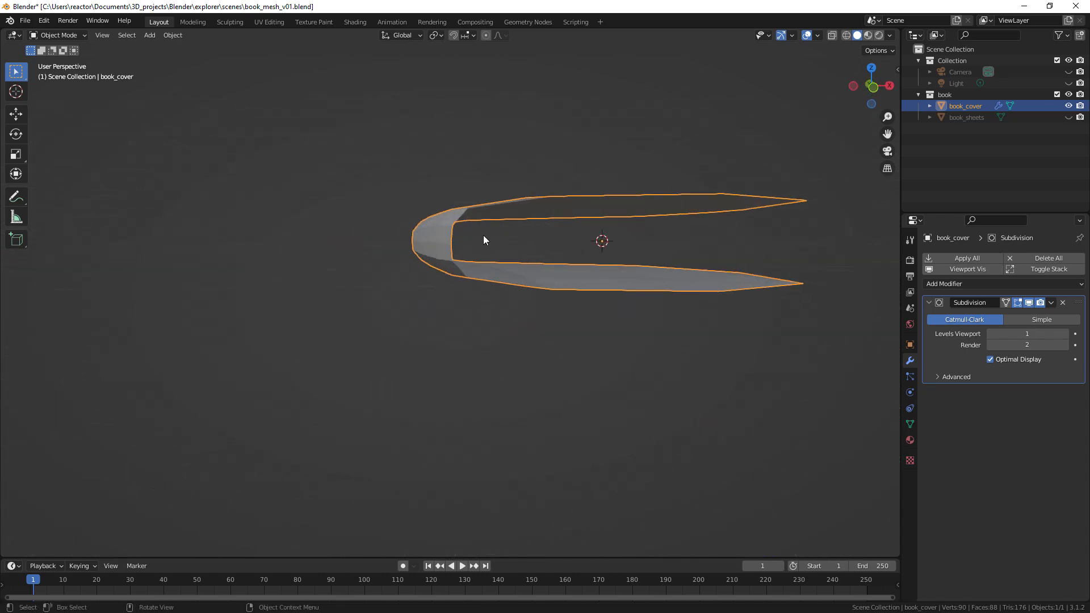
{"action": "scroll", "coordinate": [485, 241], "scroll_direction": "up", "scroll_amount": 2}
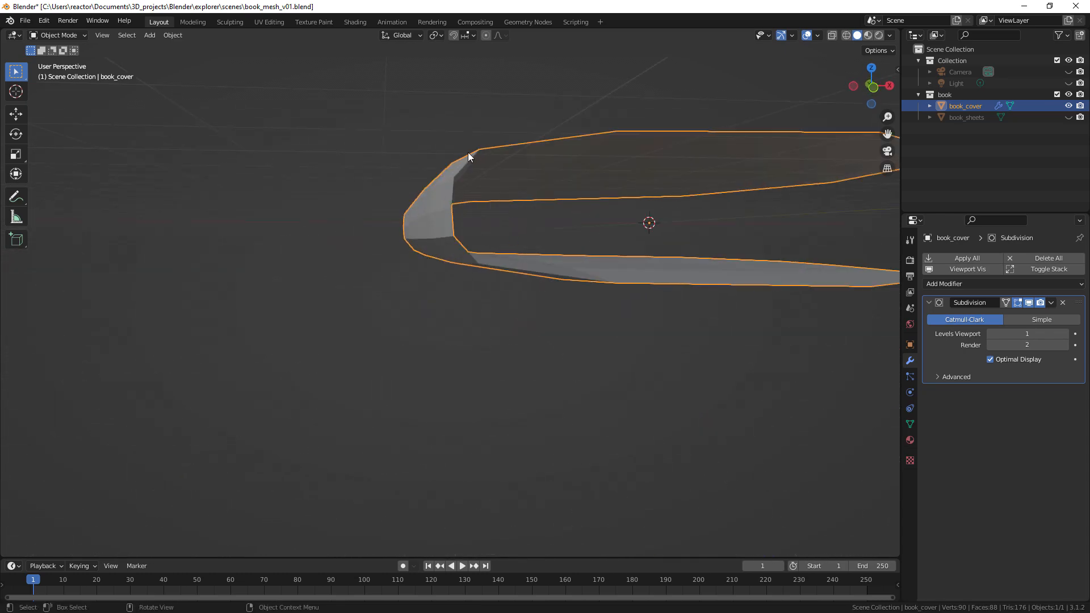
{"action": "middle_click_drag", "start_coordinate": [495, 263], "coordinate": [549, 241]}
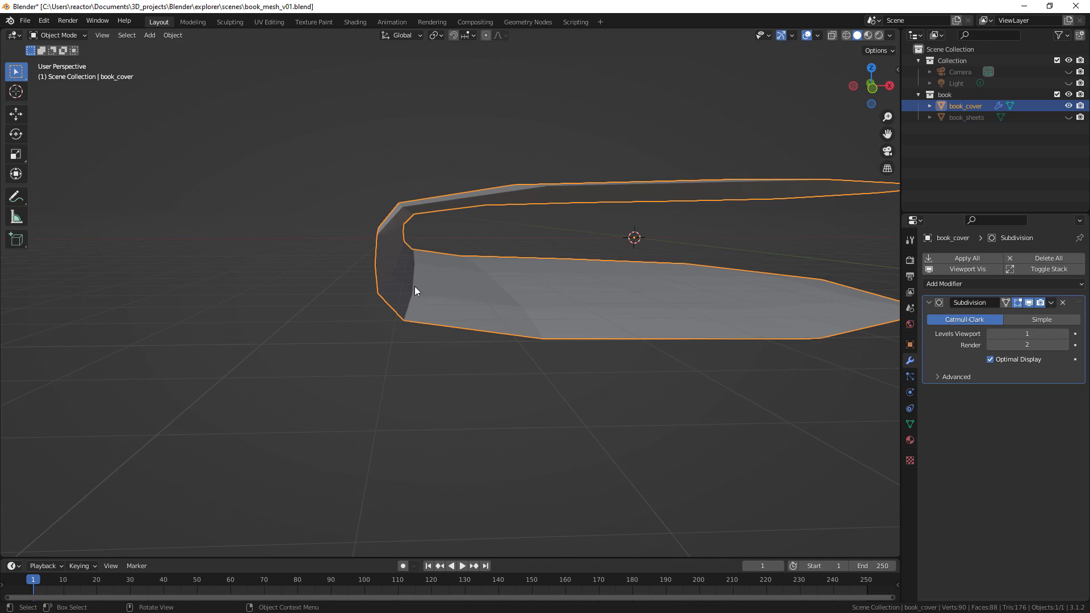
{"action": "middle_click_drag", "start_coordinate": [415, 291], "coordinate": [595, 262]}
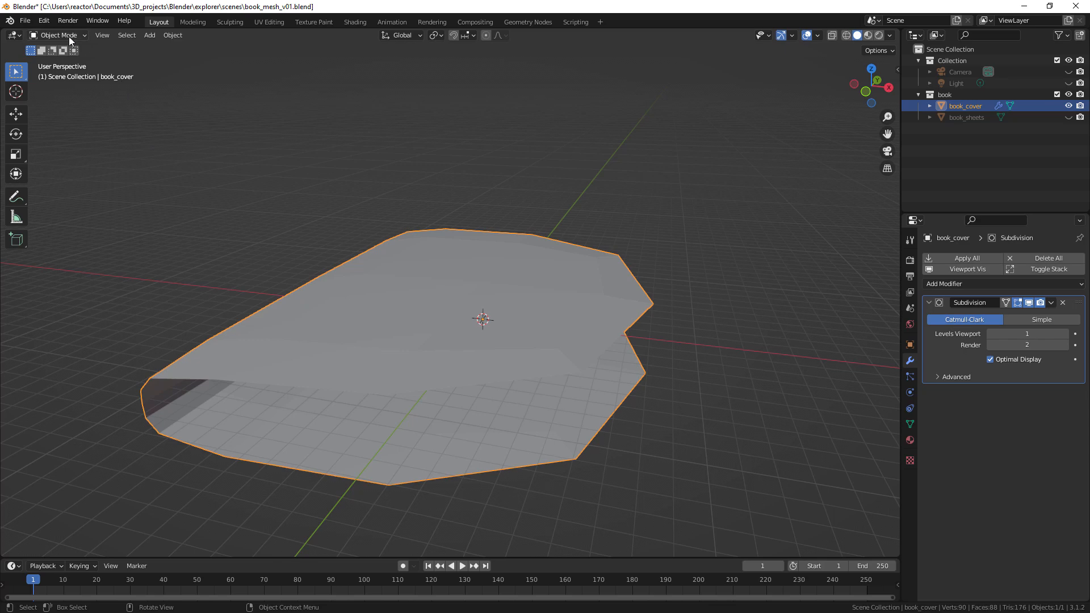
{"action": "key", "text": "Tab"}
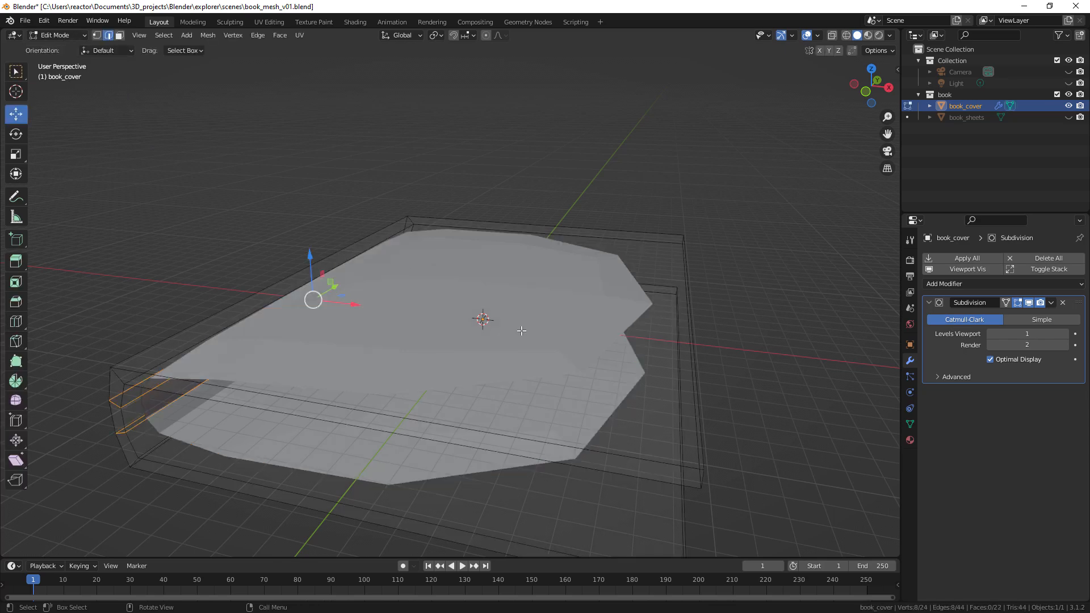
{"action": "scroll", "coordinate": [611, 353], "scroll_direction": "down", "scroll_amount": 1}
{"action": "scroll", "coordinate": [610, 353], "scroll_direction": "up", "scroll_amount": 1}
{"action": "scroll", "coordinate": [610, 353], "scroll_direction": "up", "scroll_amount": 1}
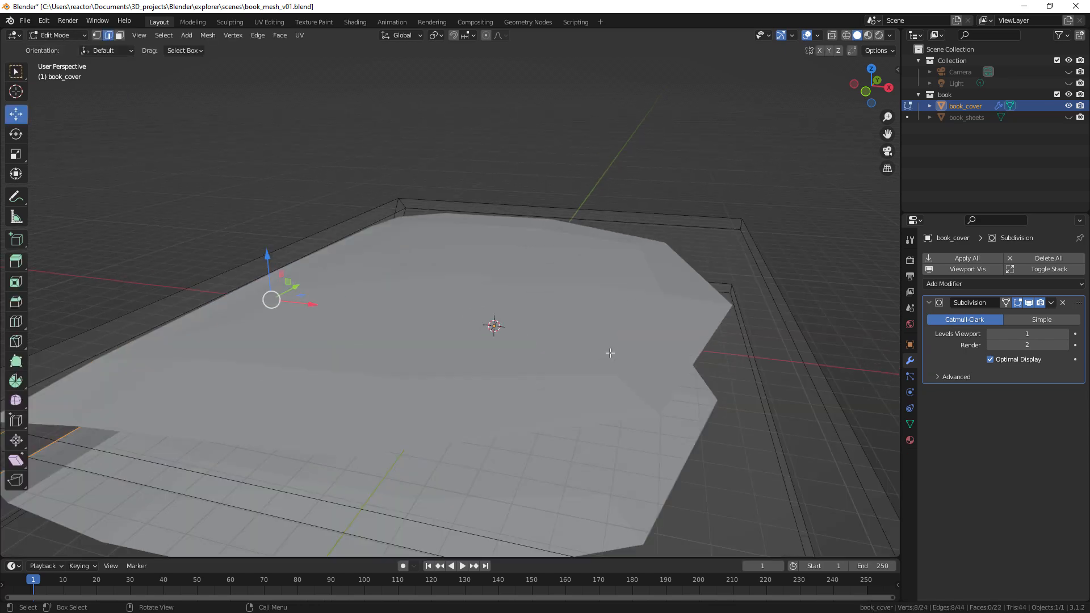
{"action": "scroll", "coordinate": [610, 353], "scroll_direction": "down", "scroll_amount": 1}
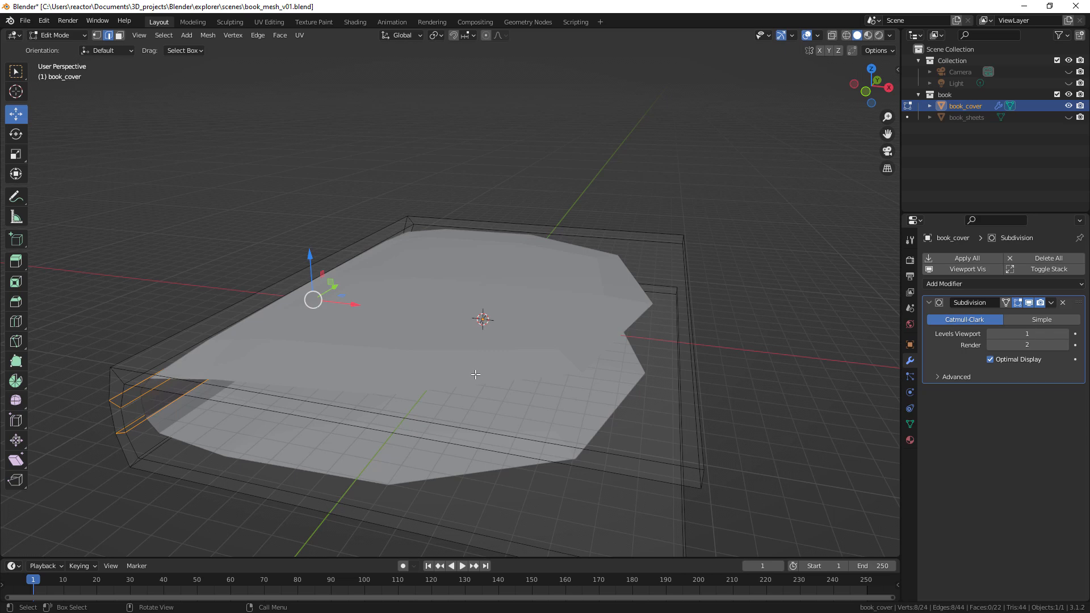
{"action": "left_click", "coordinate": [1029, 303]}
{"action": "left_click", "coordinate": [1029, 303]}
{"action": "left_click", "coordinate": [1029, 303]}
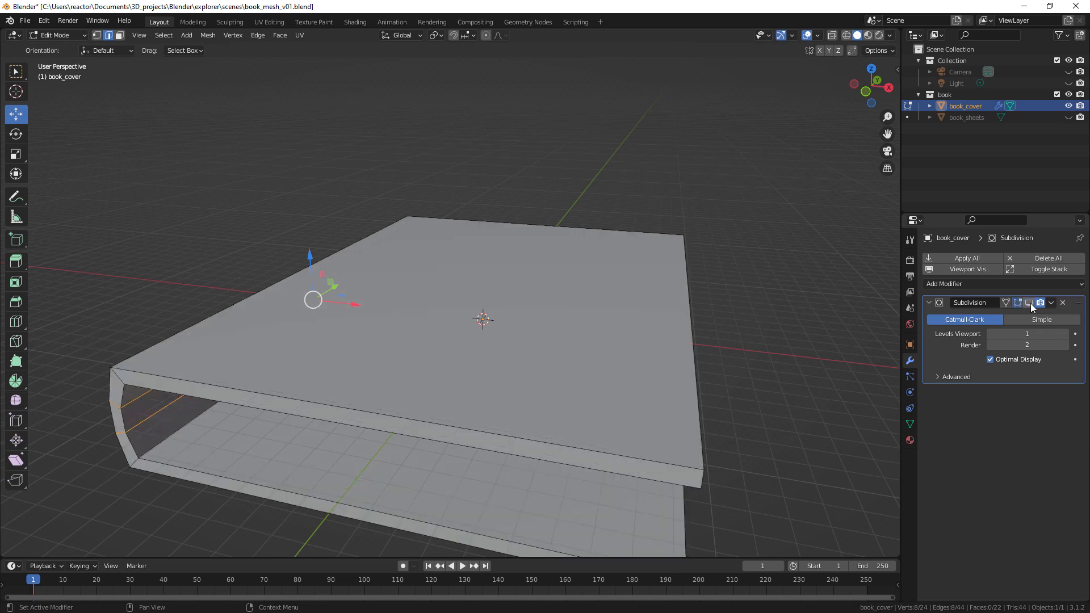
- Examine the unsmoothed book cover's spine, corners and open edges from several angles
{"action": "scroll", "coordinate": [484, 353], "scroll_direction": "down", "scroll_amount": 2}
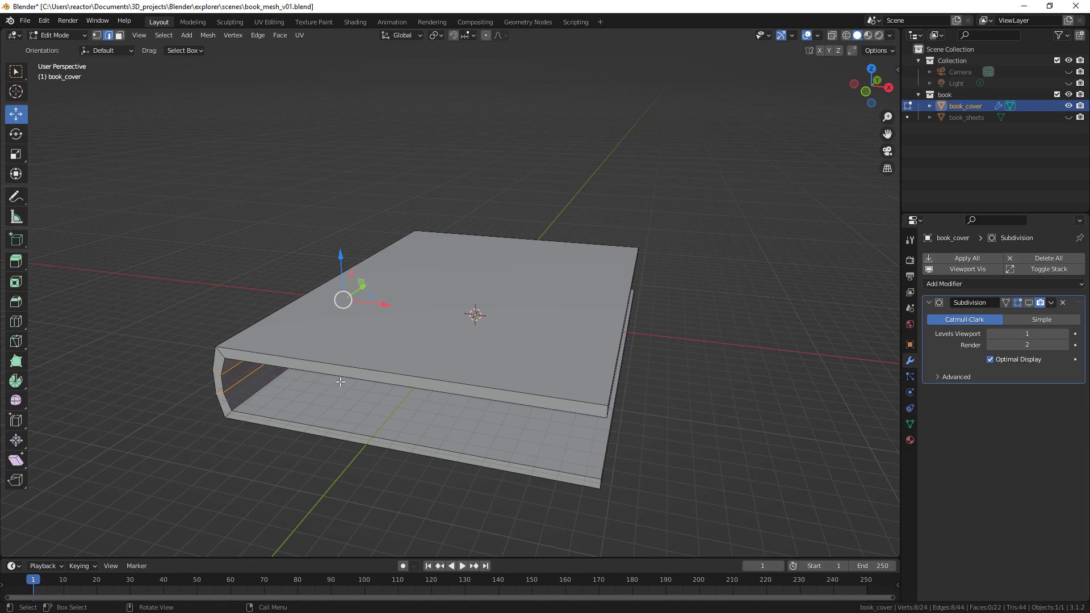
{"action": "middle_click_drag", "start_coordinate": [341, 385], "coordinate": [540, 286]}
{"action": "scroll", "coordinate": [540, 286], "scroll_direction": "up", "scroll_amount": 5}
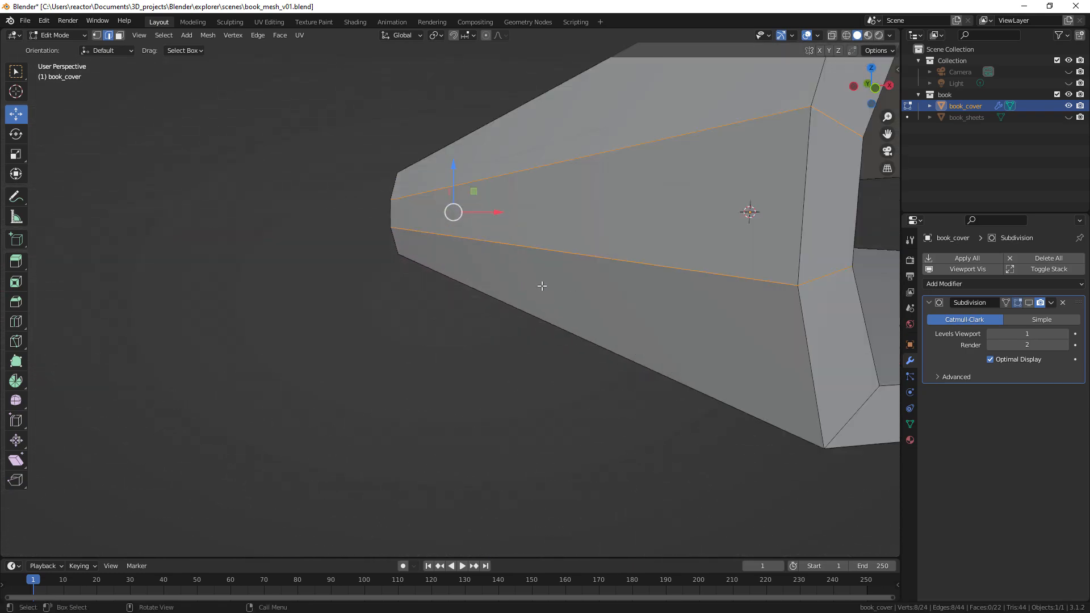
{"action": "scroll", "coordinate": [568, 290], "scroll_direction": "down", "scroll_amount": 2}
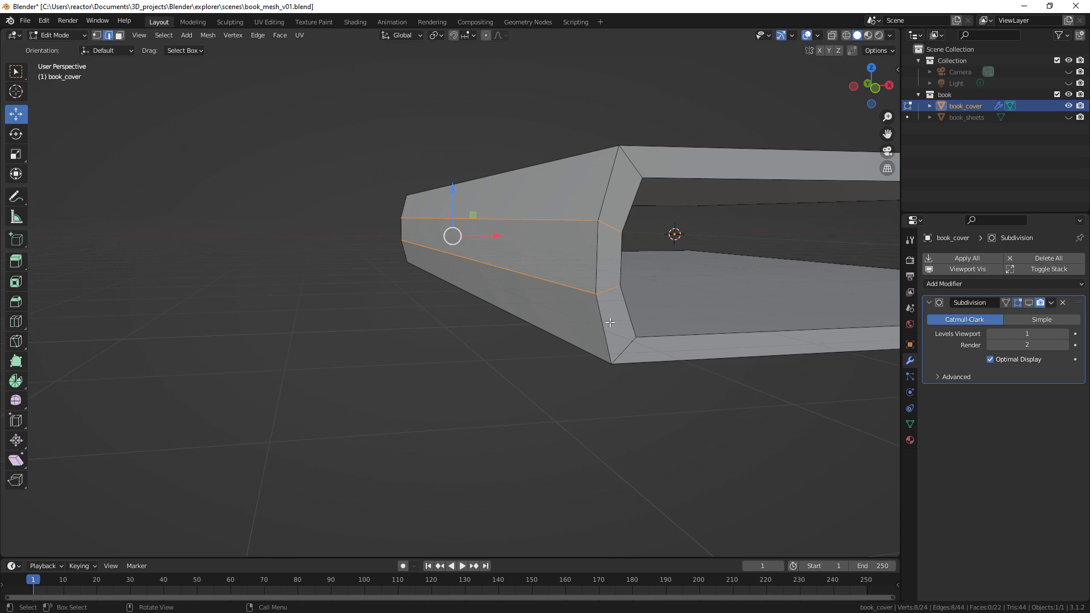
{"action": "scroll", "coordinate": [609, 322], "scroll_direction": "down", "scroll_amount": 4}
{"action": "middle_click_drag", "start_coordinate": [610, 322], "coordinate": [425, 371]}
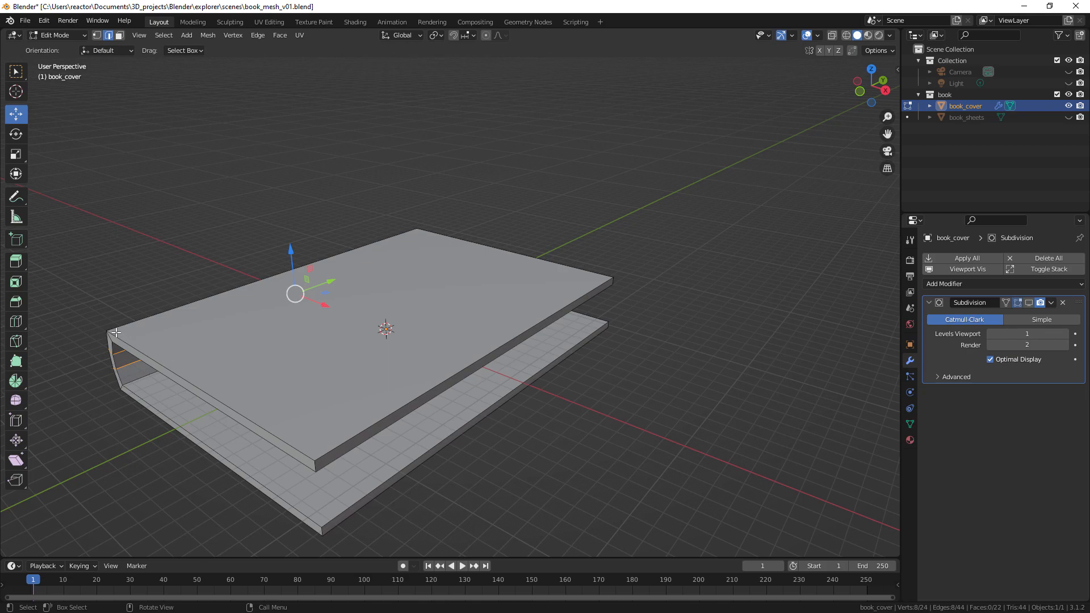
{"action": "middle_click_drag", "start_coordinate": [467, 404], "coordinate": [502, 306], "text": "alt"}
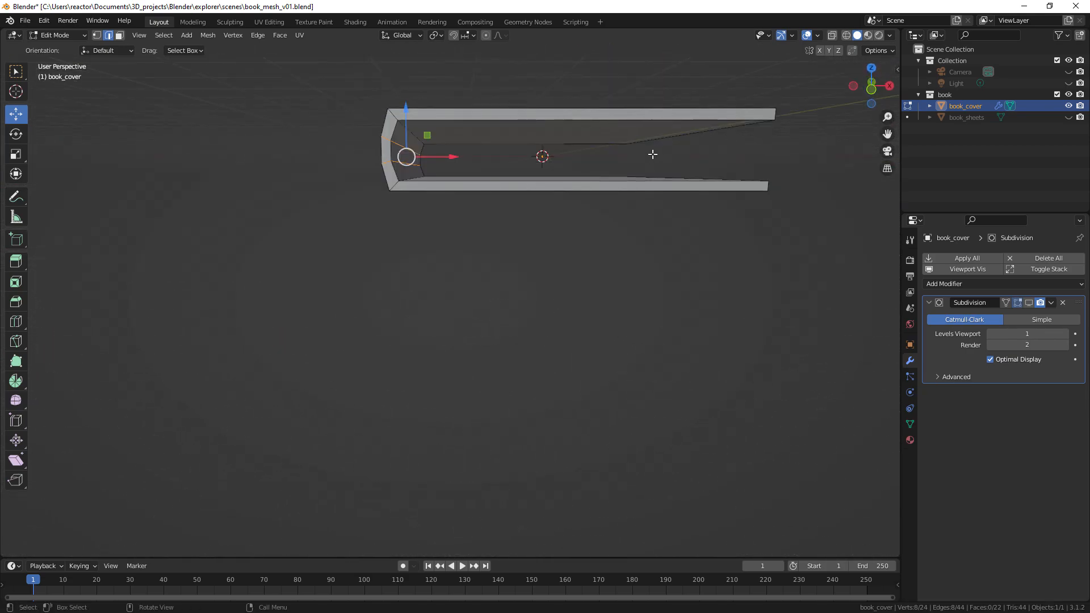
{"action": "middle_click_drag", "start_coordinate": [653, 152], "coordinate": [684, 218]}
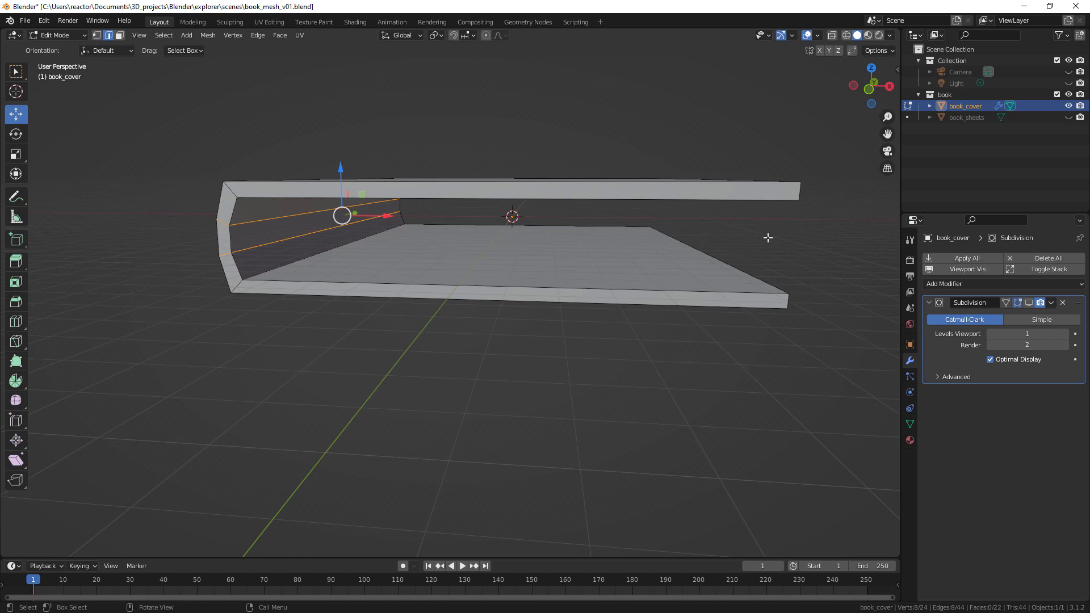
{"action": "middle_click_drag", "start_coordinate": [767, 237], "coordinate": [713, 229]}
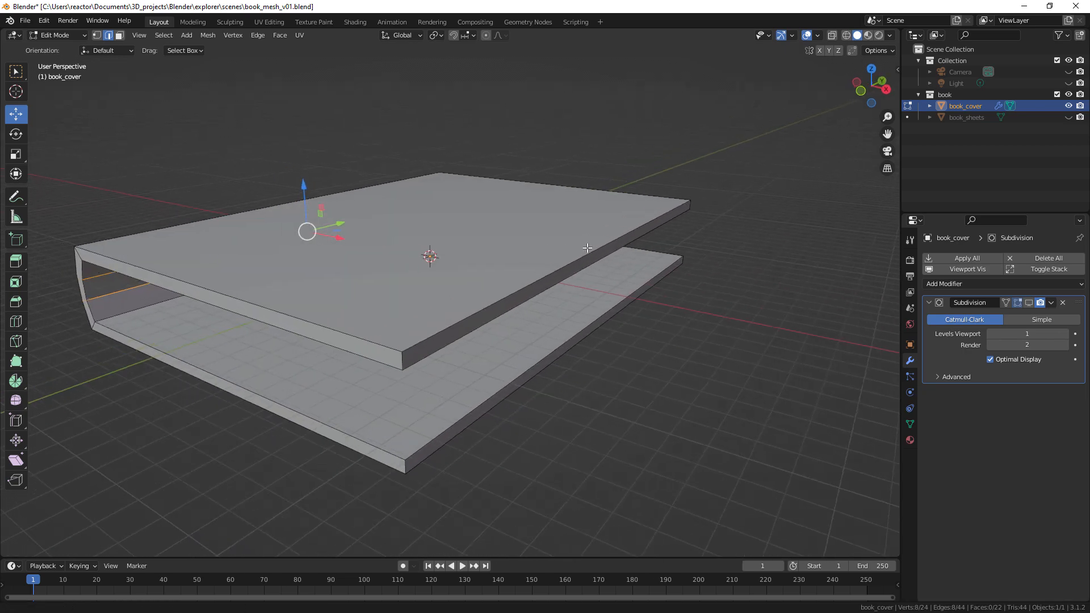
{"action": "middle_click_drag", "start_coordinate": [587, 248], "coordinate": [648, 302]}
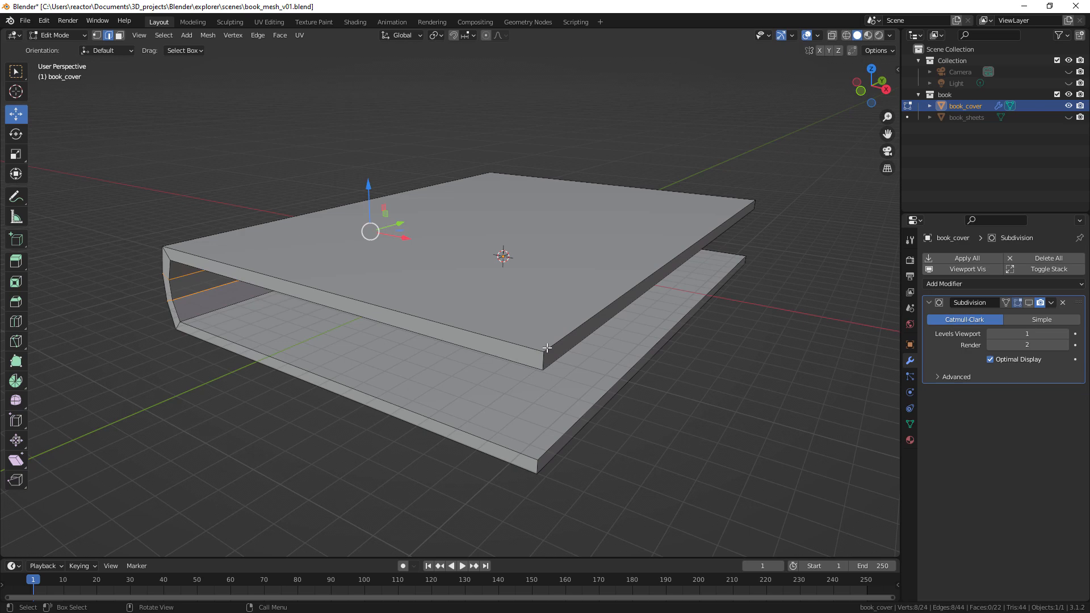
- Add a loop cut running around the cover profile and slide it by about 0.98, close to the near open end
{"action": "key", "text": "ctrl+r"}
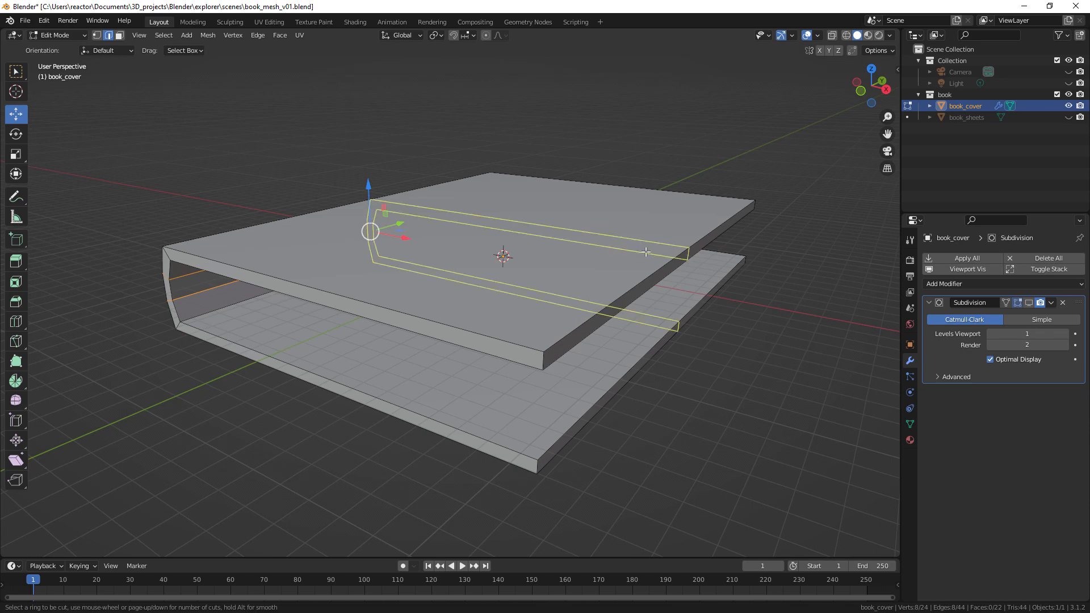
{"action": "left_click", "coordinate": [646, 252]}
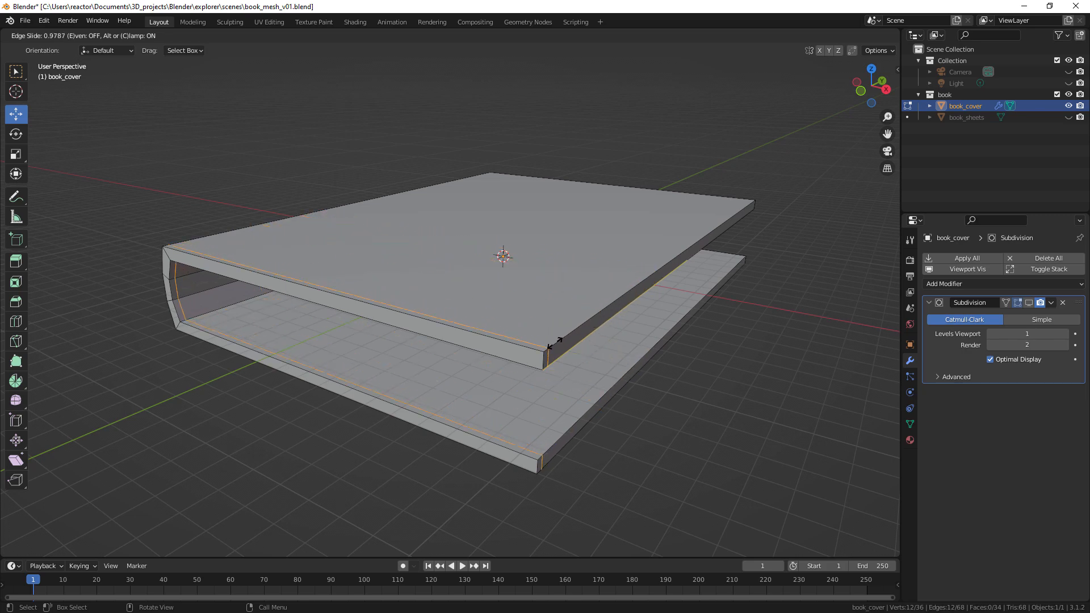
{"action": "left_click", "coordinate": [555, 343]}
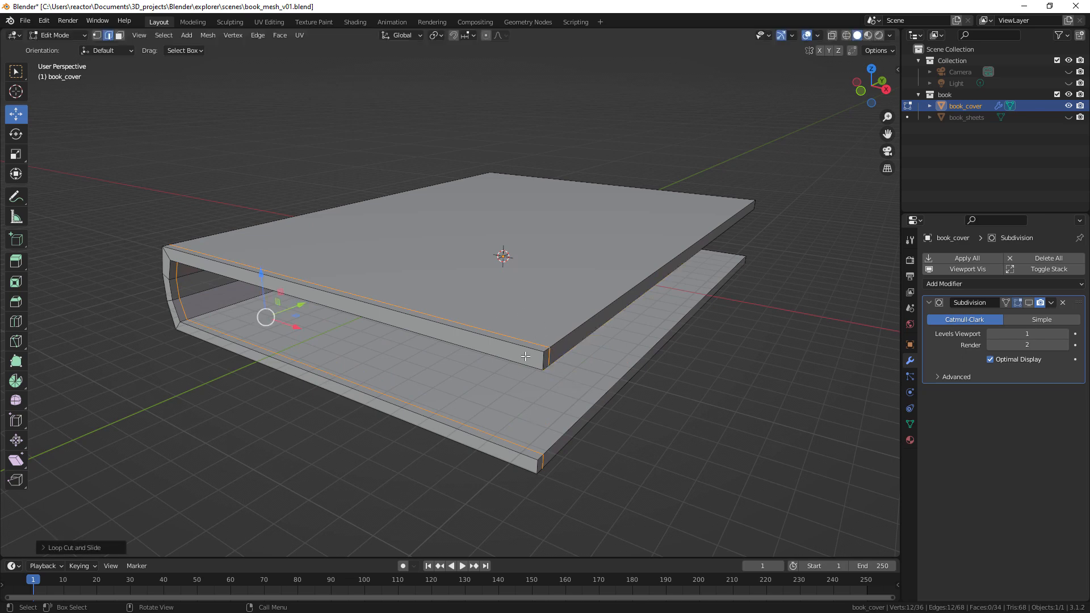
- Turn on the Subdivision modifier's viewport display and examine how the new loop shapes the near end of the cover
{"action": "left_click", "coordinate": [1032, 303]}
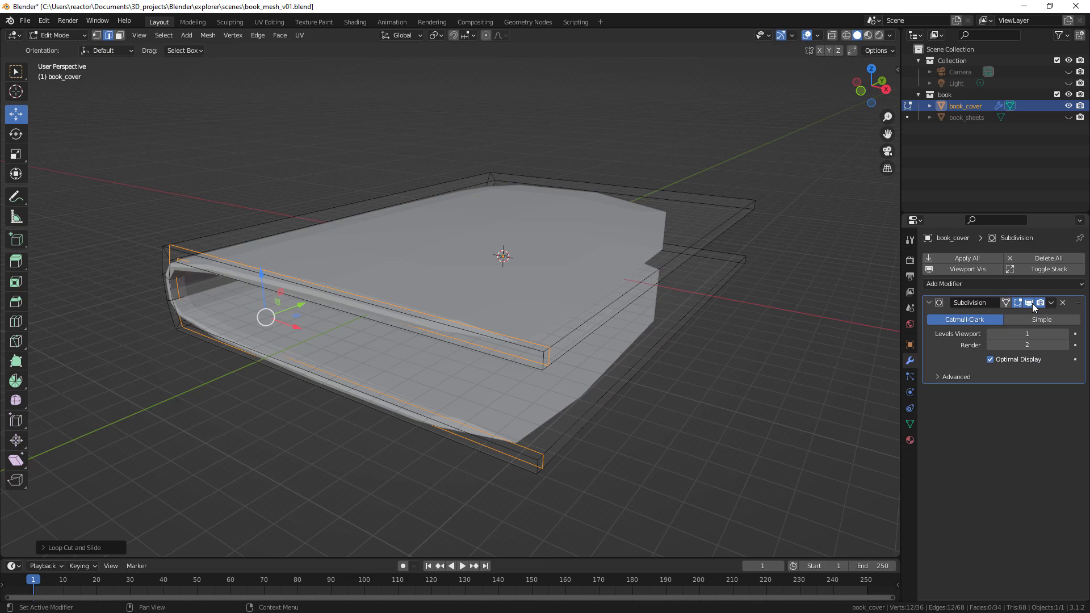
{"action": "middle_click_drag", "start_coordinate": [666, 331], "coordinate": [635, 318]}
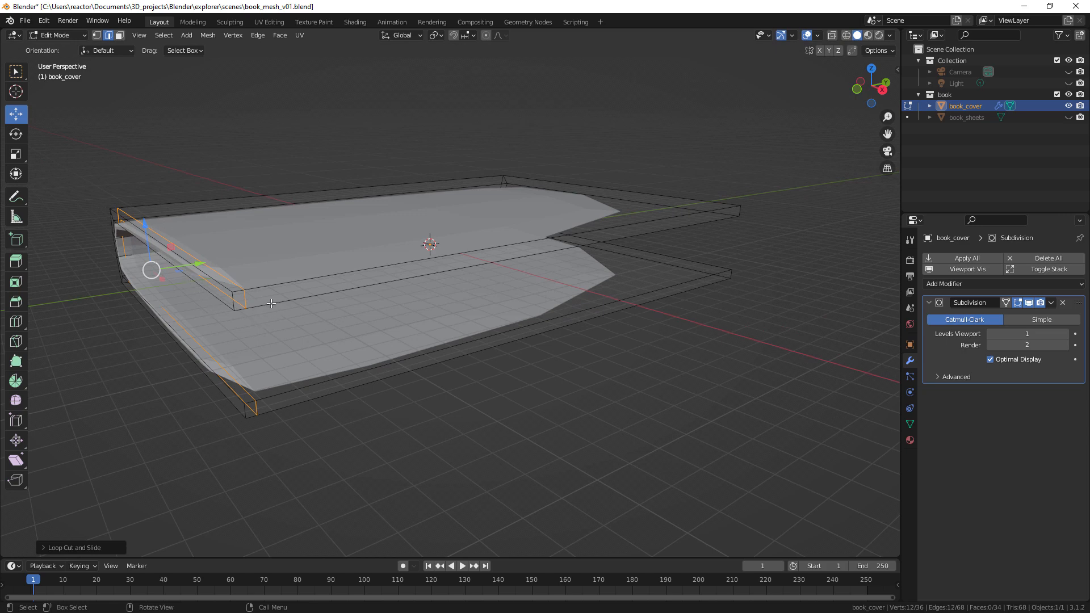
{"action": "middle_click_drag", "start_coordinate": [446, 273], "coordinate": [322, 438]}
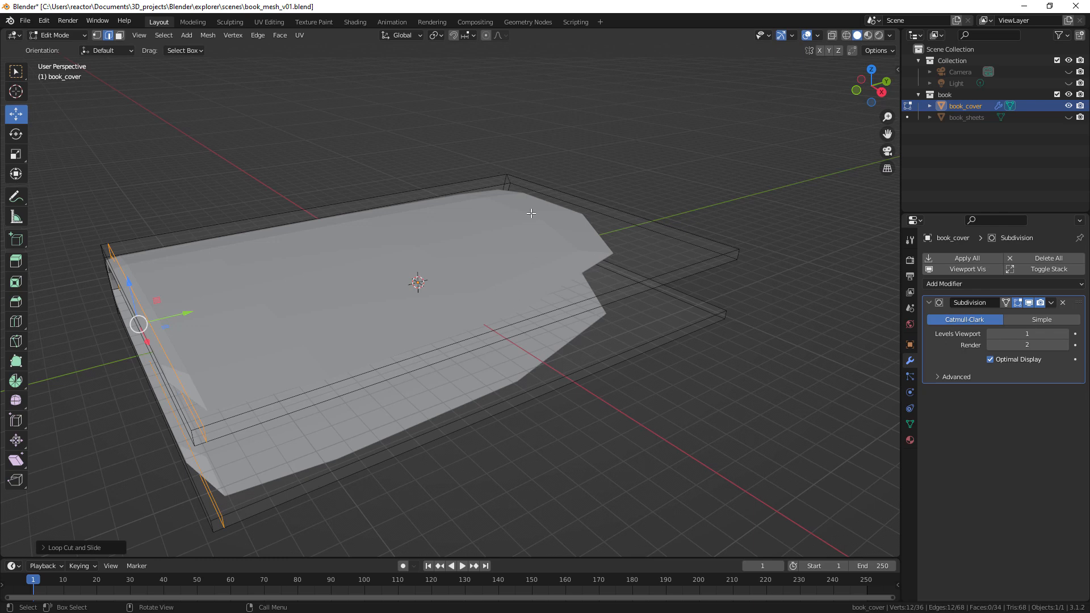
{"action": "middle_click_drag", "start_coordinate": [475, 327], "coordinate": [509, 328]}
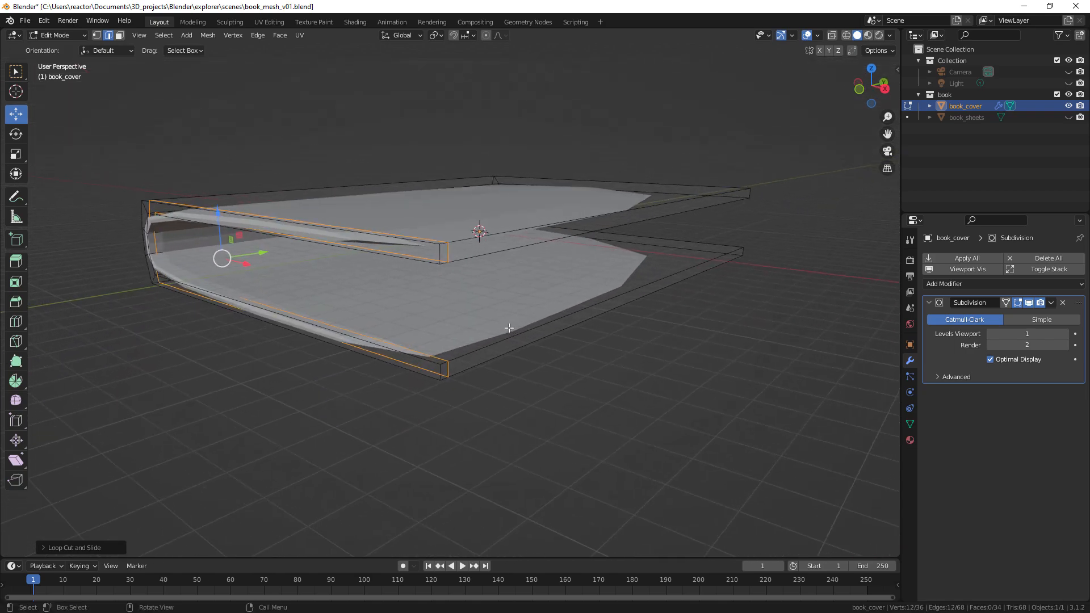
- Hide the Subdivision modifier in the viewport and add a second loop cut slid close to the cover's opposite end
{"action": "left_click", "coordinate": [1028, 303]}
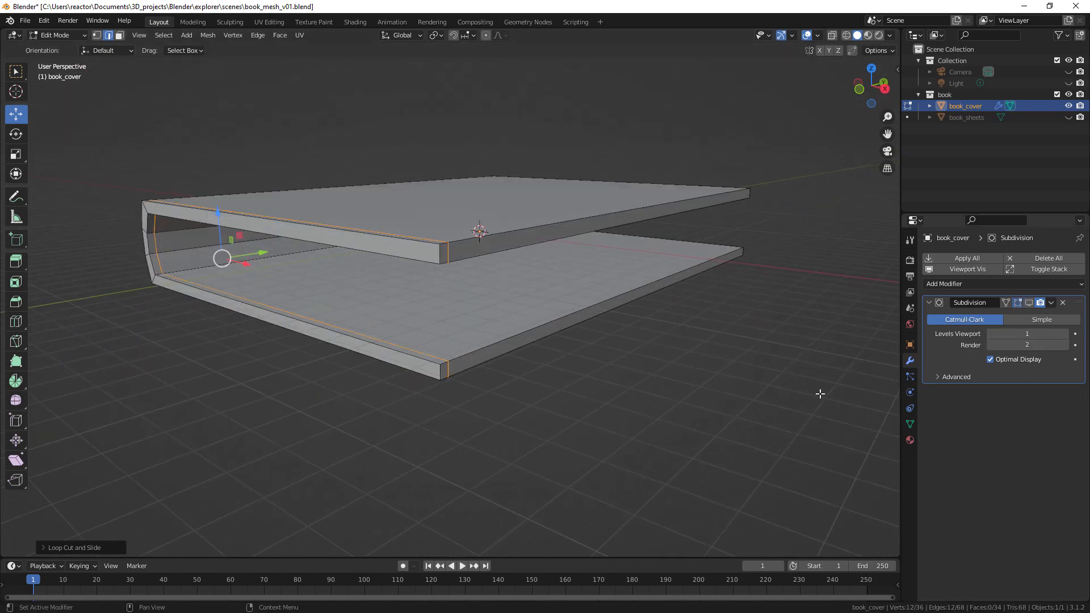
{"action": "middle_click_drag", "start_coordinate": [693, 297], "coordinate": [676, 315]}
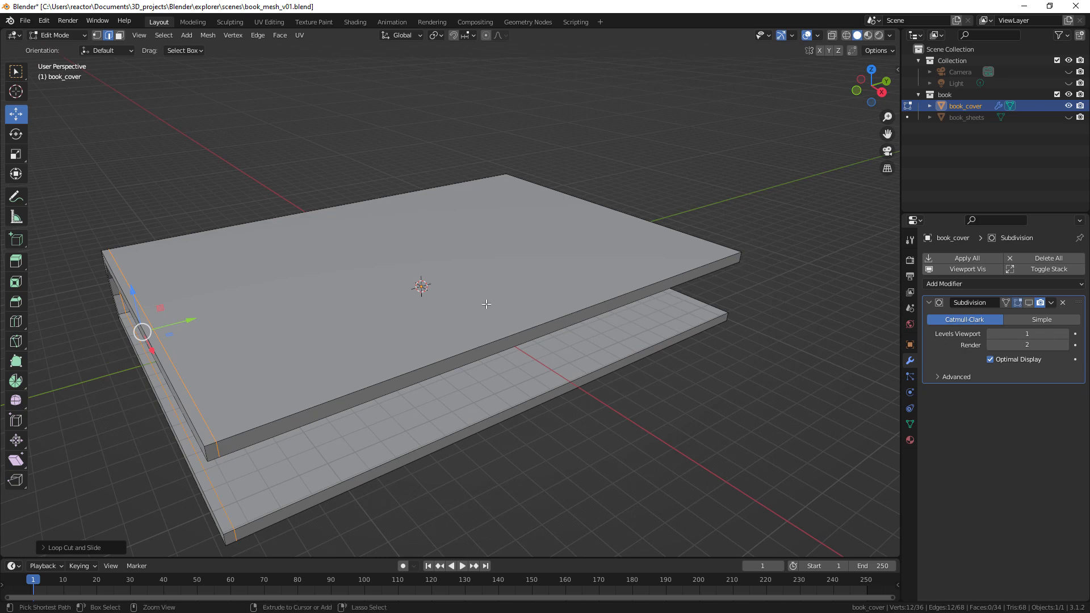
{"action": "key", "text": "ctrl+r"}
{"action": "left_click", "coordinate": [497, 333]}
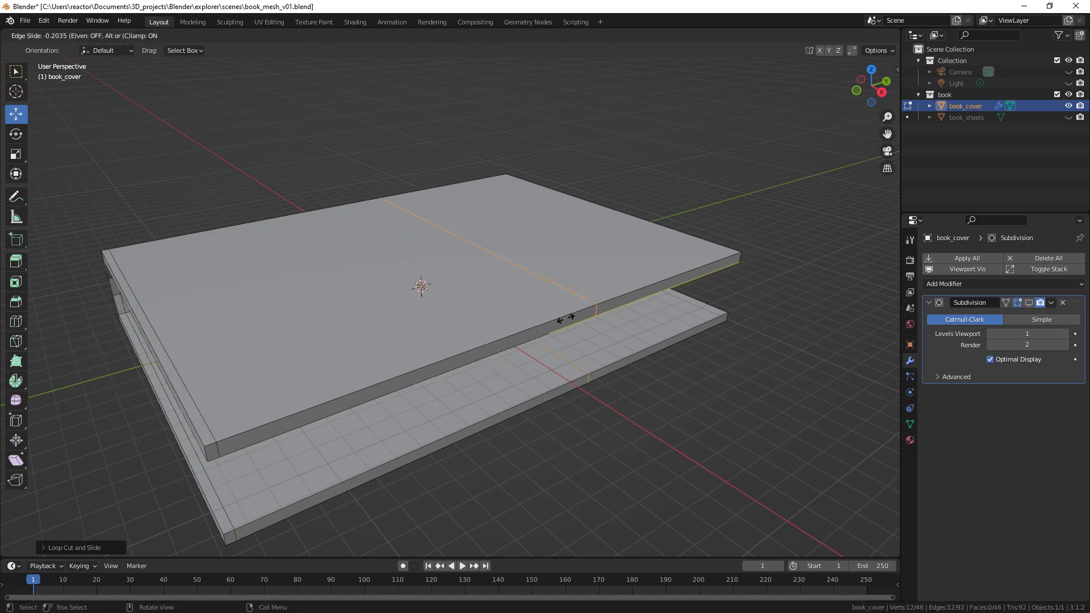
{"action": "left_click", "coordinate": [760, 267]}
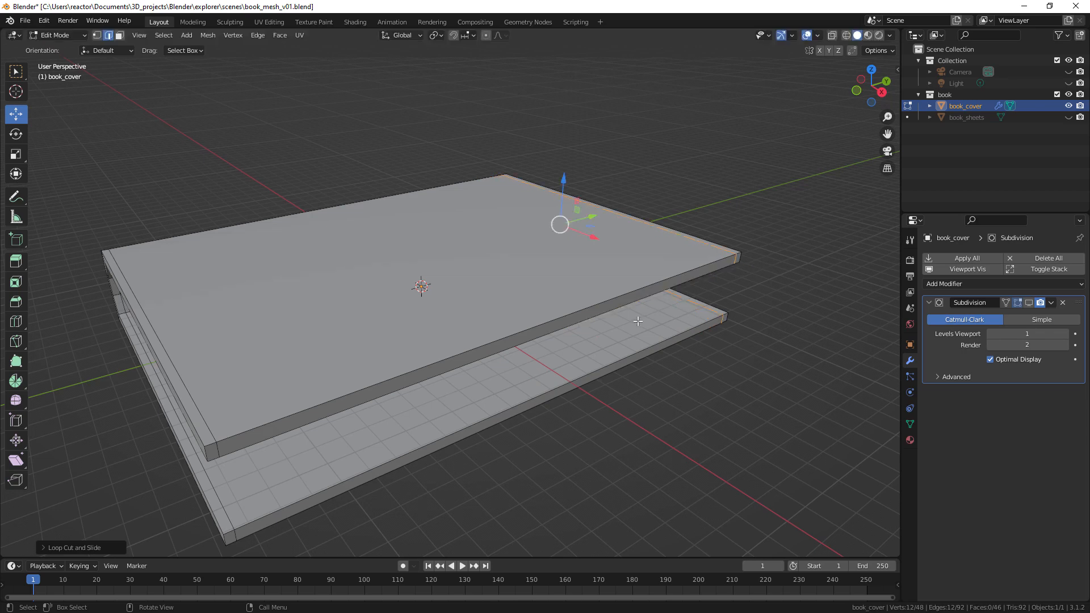
- Show the Subdivision modifier in the viewport again and check the smoothed cover with loops at both ends
{"action": "left_click", "coordinate": [1029, 303]}
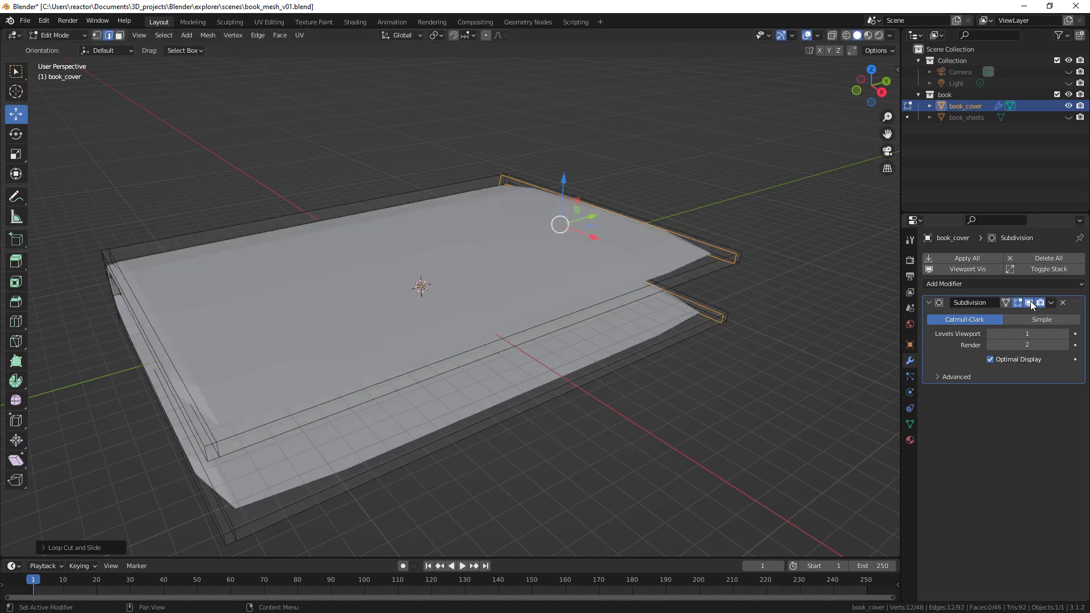
{"action": "middle_click_drag", "start_coordinate": [582, 296], "coordinate": [709, 364]}
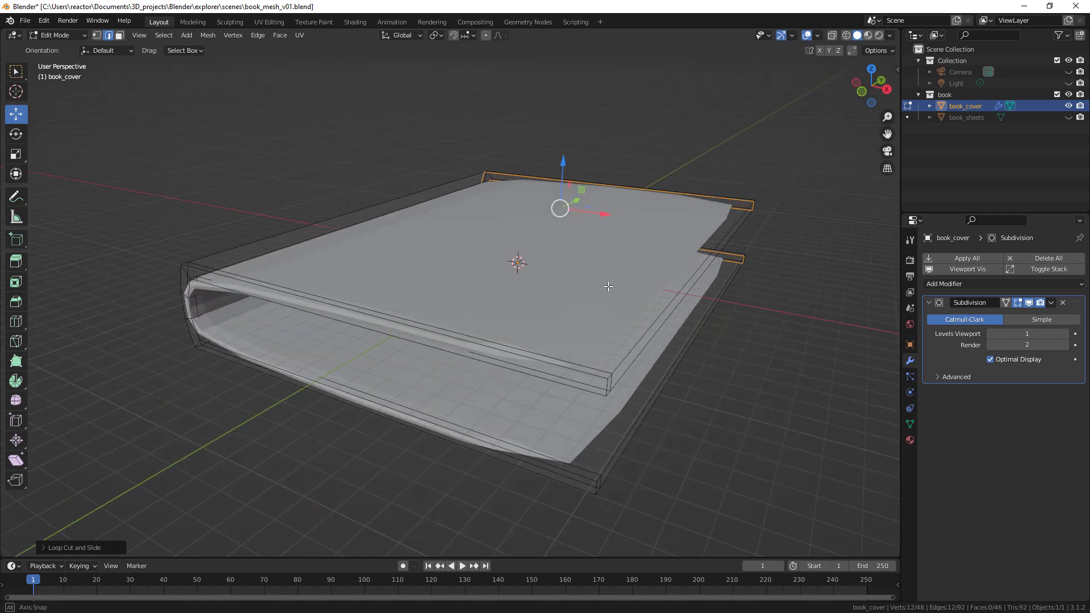
- With the Subdivision modifier hidden, add a loop cut along the upper board slid close to its open long edge, and preview the smoothing
{"action": "left_click", "coordinate": [1029, 302]}
{"action": "middle_click_drag", "start_coordinate": [703, 301], "coordinate": [668, 339]}
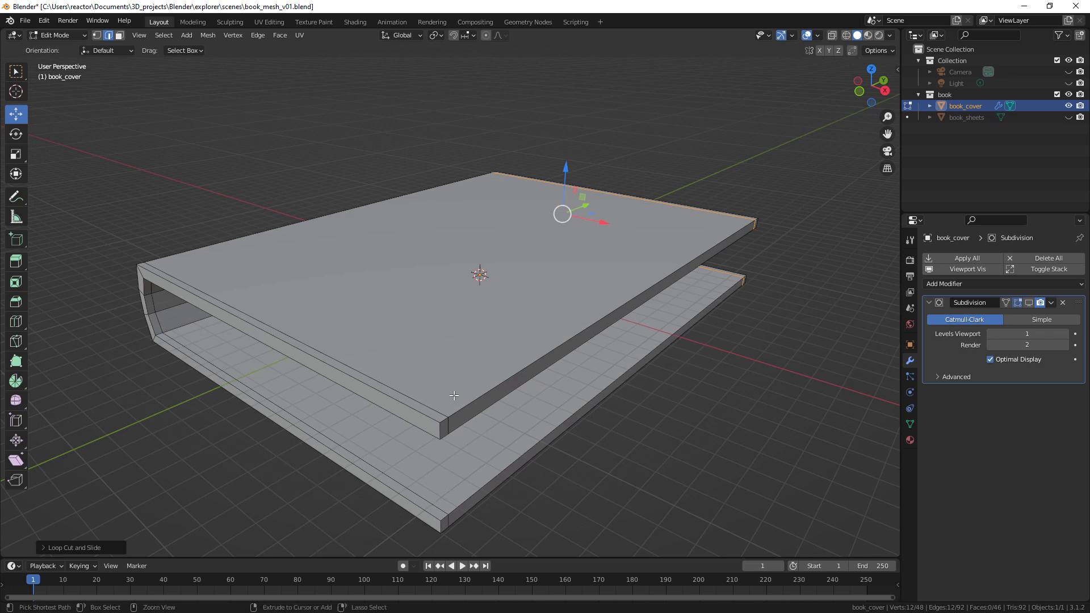
{"action": "key", "text": "ctrl+r"}
{"action": "left_click", "coordinate": [376, 381]}
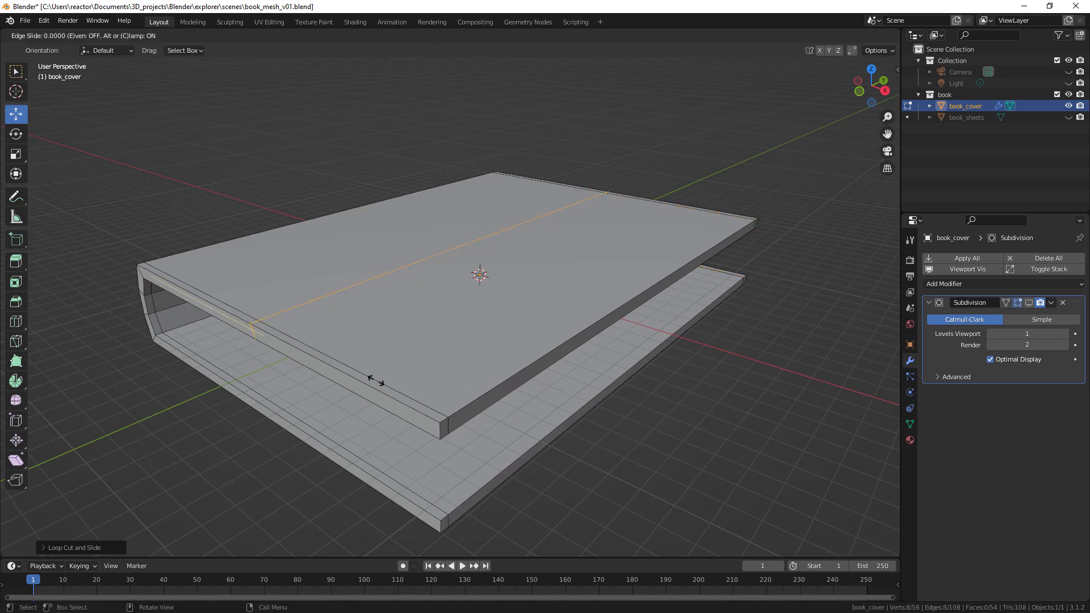
{"action": "left_click", "coordinate": [521, 460]}
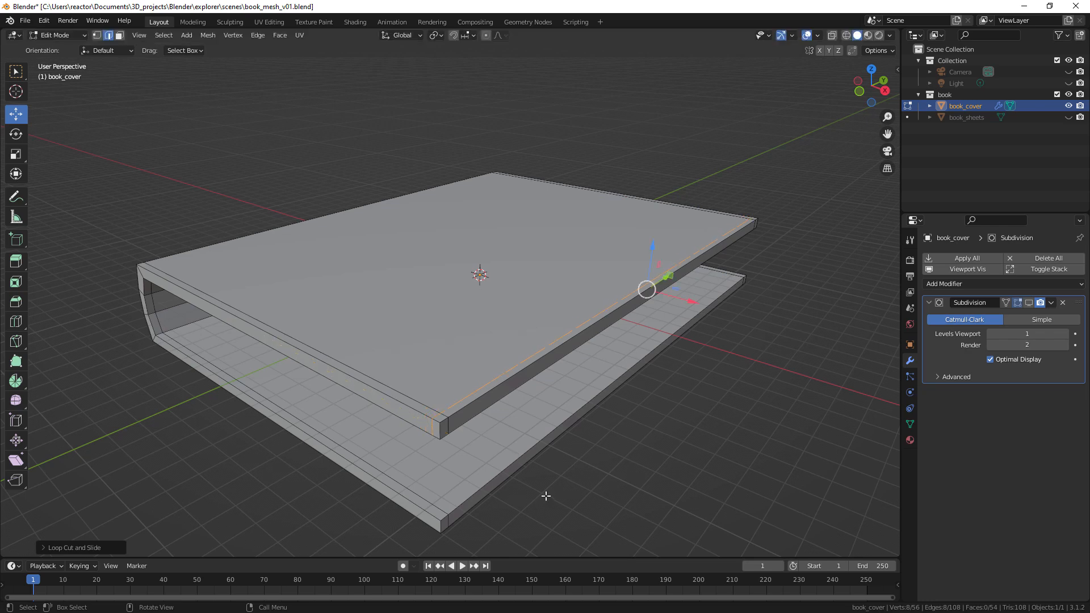
{"action": "left_click", "coordinate": [1029, 302]}
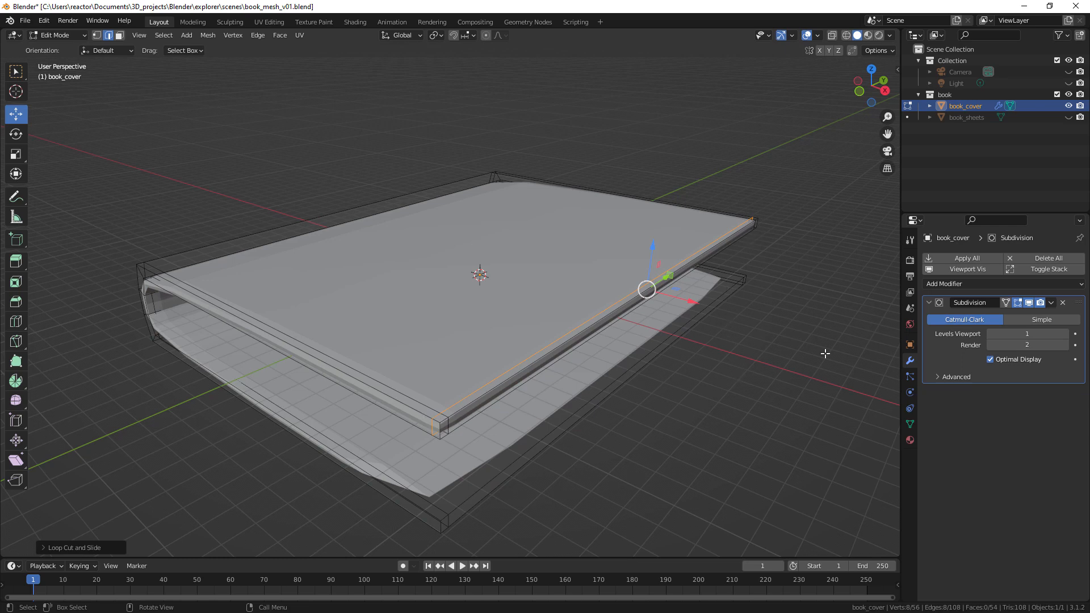
- Hide the Subdivision modifier and add a loop cut along the lower board, slid close to its open long edge
{"action": "left_click", "coordinate": [1027, 302]}
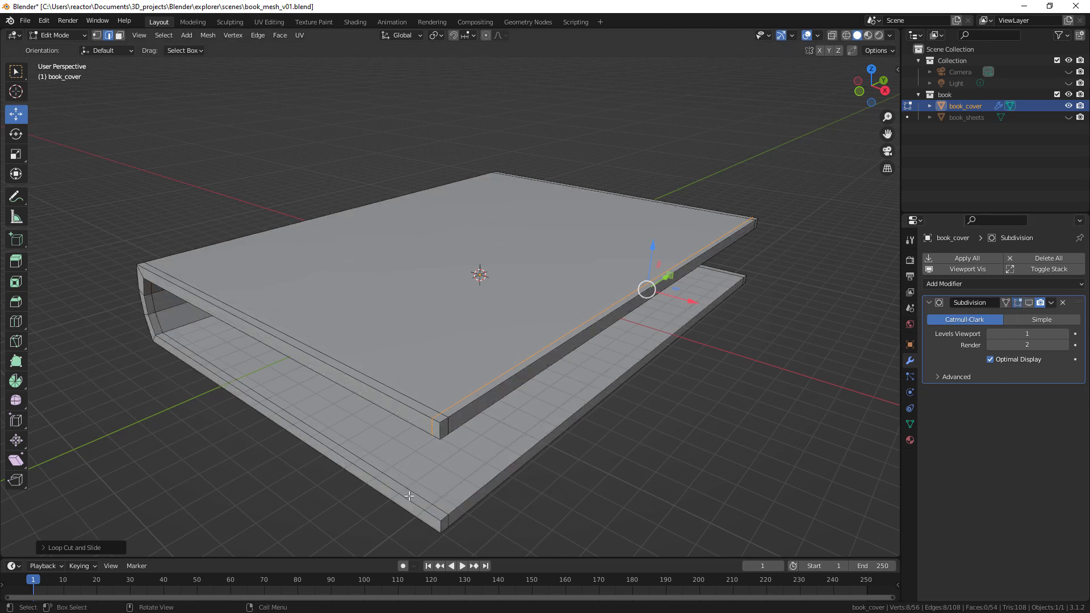
{"action": "key", "text": "ctrl+r"}
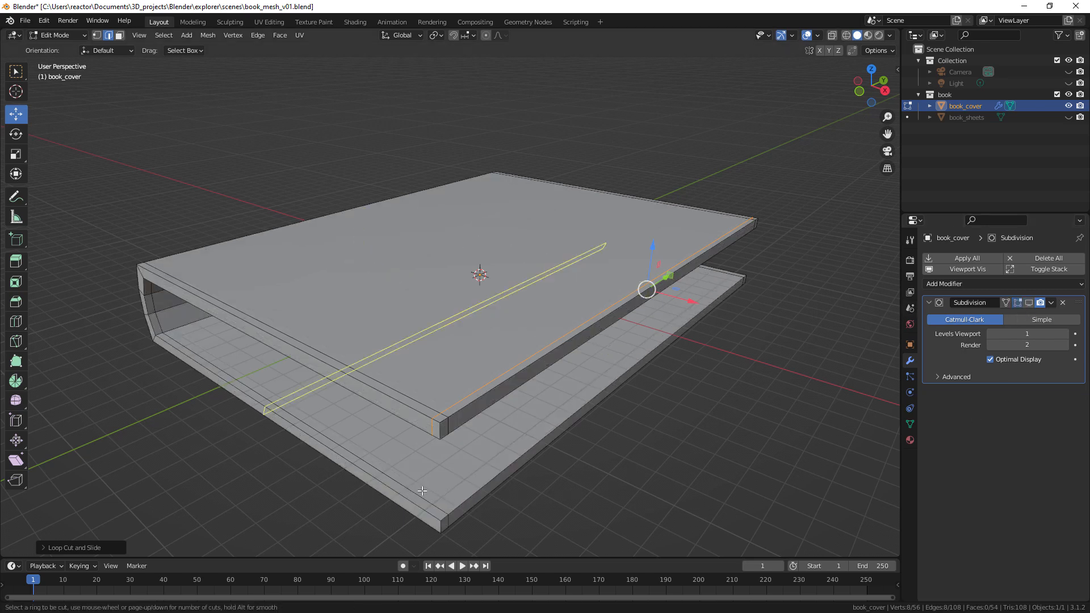
{"action": "left_click", "coordinate": [422, 491]}
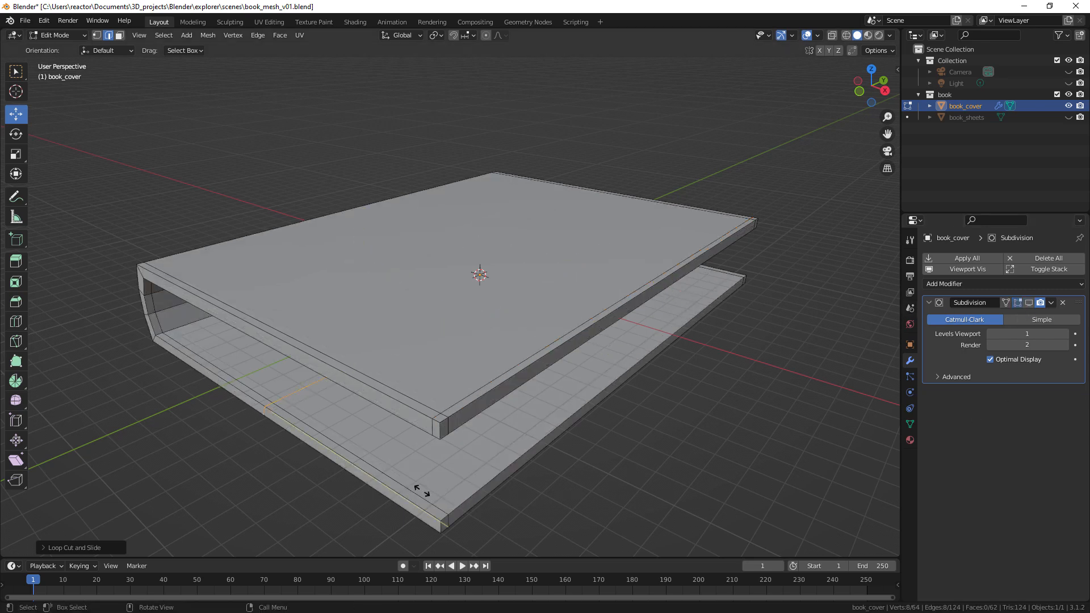
{"action": "left_click", "coordinate": [577, 549]}
{"action": "middle_click_drag", "start_coordinate": [531, 425], "coordinate": [562, 429]}
{"action": "scroll", "coordinate": [692, 329], "scroll_direction": "up", "scroll_amount": 3}
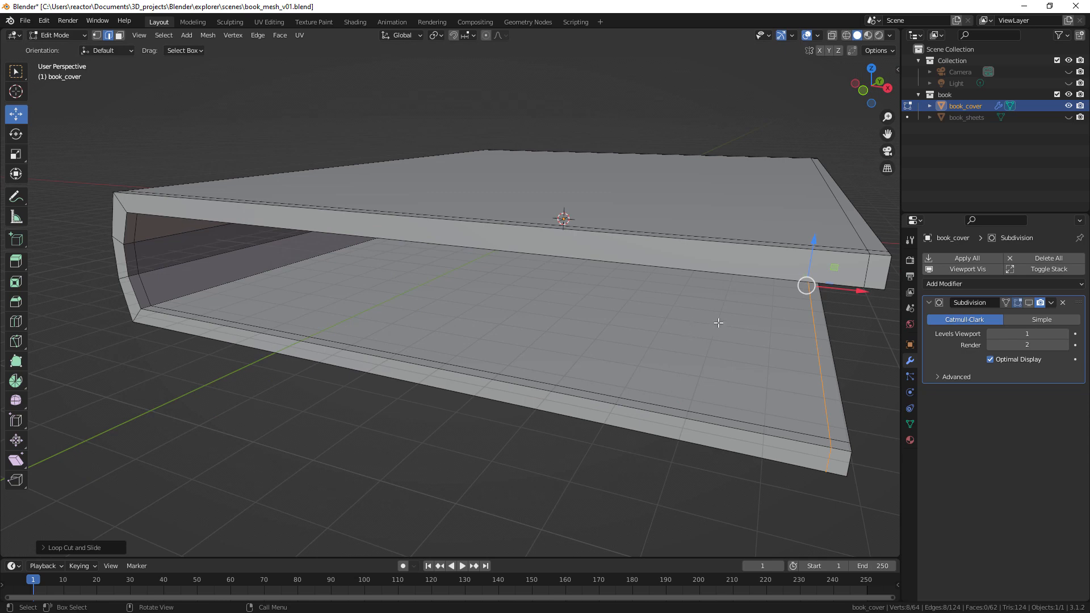
- Show the Subdivision modifier in the viewport and examine the smoothed open edges and the spine side of the cover
{"action": "mouse_move", "coordinate": [772, 315]}
{"action": "middle_mouse_down"}
{"action": "mouse_move", "coordinate": [760, 319]}
{"action": "mouse_move", "coordinate": [767, 312]}
{"action": "middle_mouse_up"}
{"action": "left_click", "coordinate": [1028, 302]}
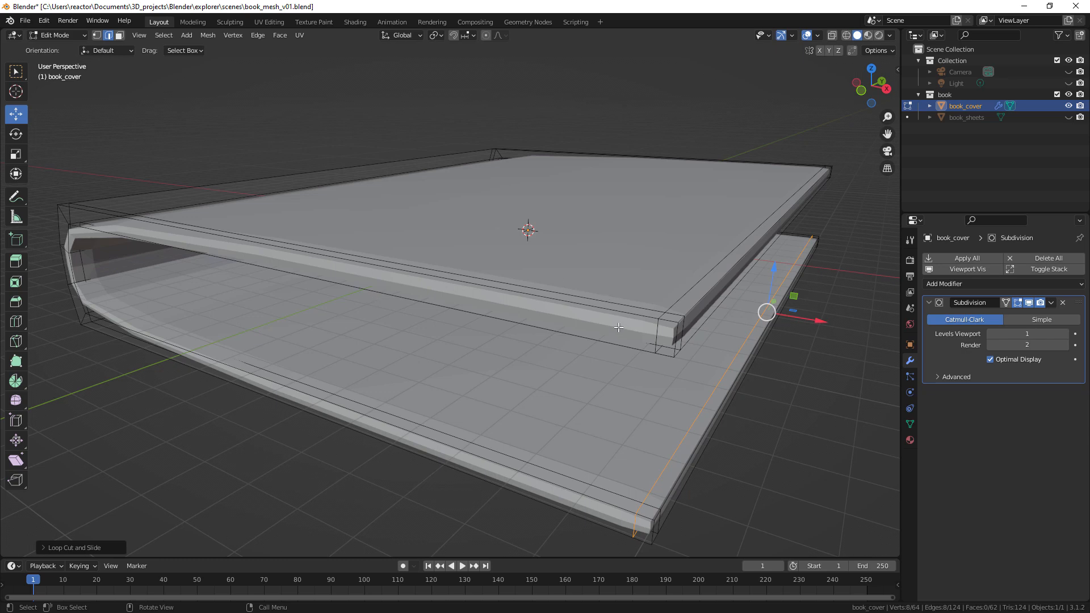
{"action": "middle_click_drag", "start_coordinate": [498, 304], "coordinate": [564, 302]}
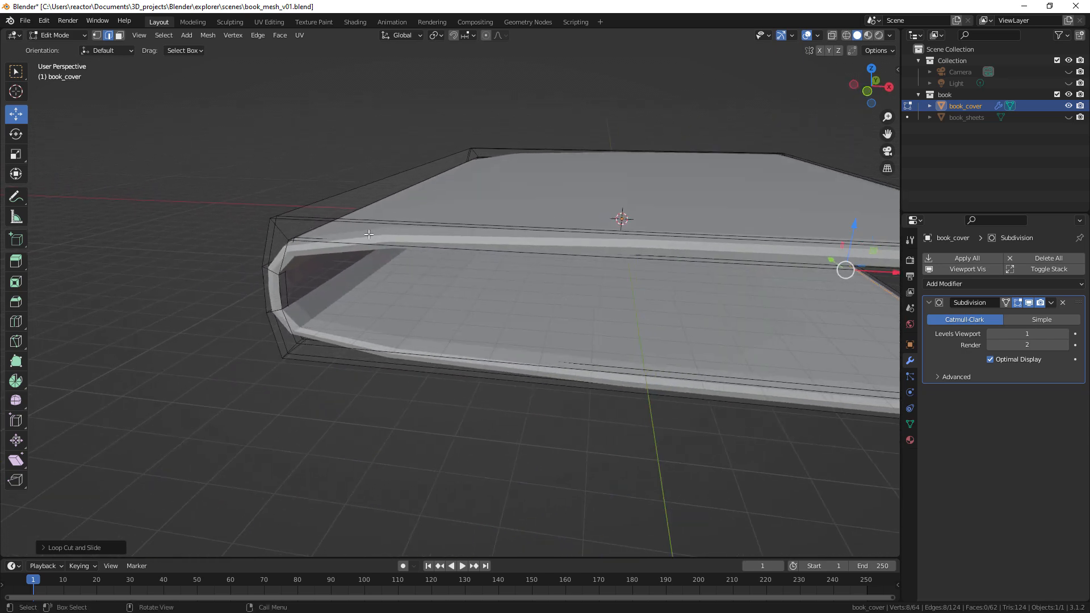
{"action": "middle_click_drag", "start_coordinate": [517, 255], "coordinate": [642, 224]}
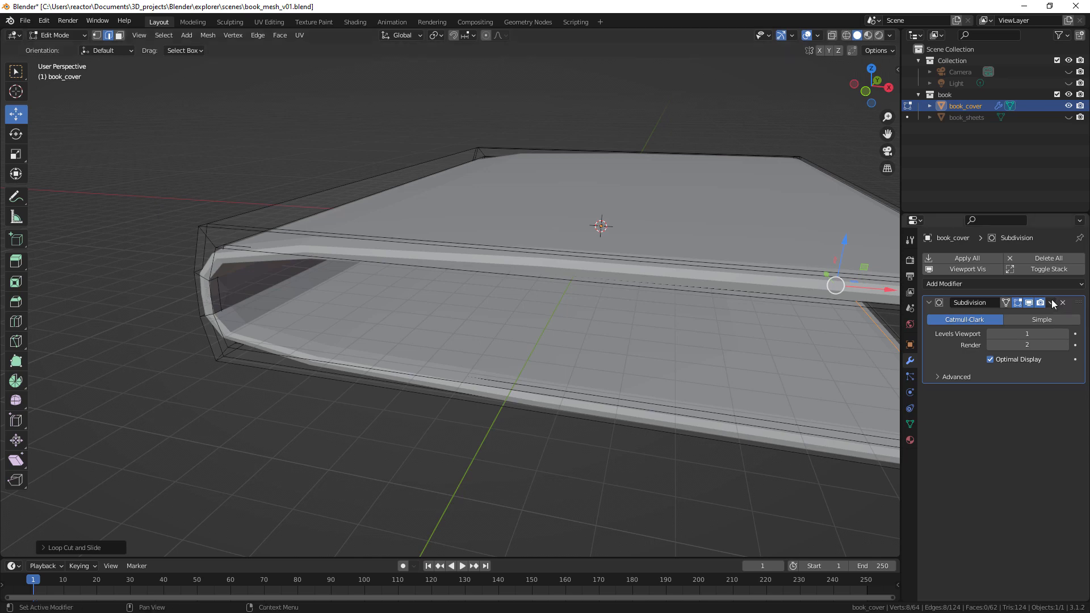
- Hide the Subdivision modifier and add a loop cut along the upper board, slid by about -0.94 to sit close to the spine
{"action": "left_click", "coordinate": [1028, 302]}
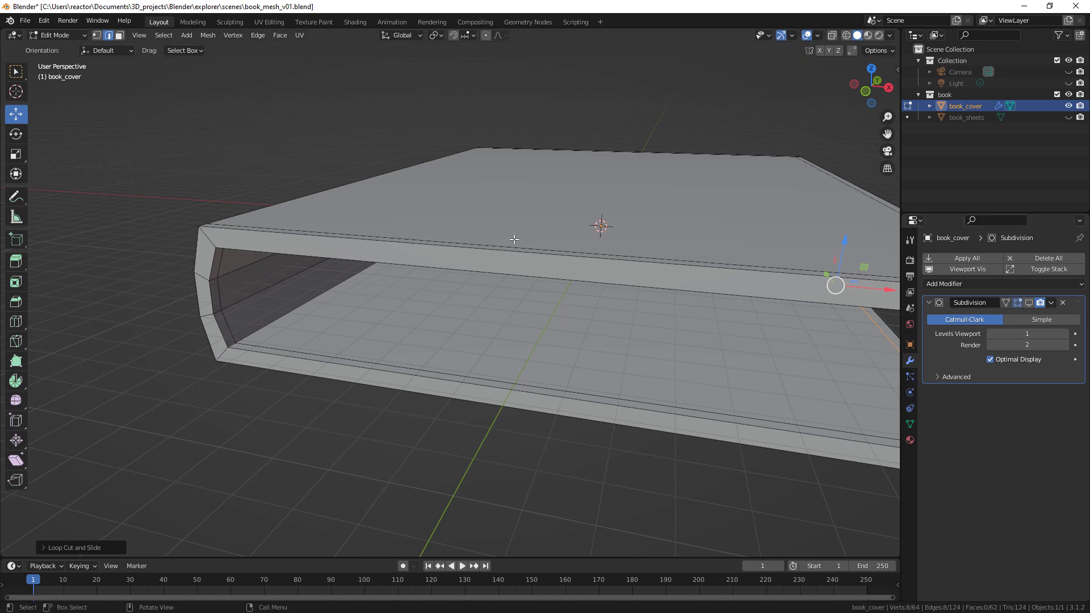
{"action": "mouse_move", "coordinate": [515, 239]}
{"action": "middle_mouse_down"}
{"action": "mouse_move", "coordinate": [533, 250]}
{"action": "mouse_move", "coordinate": [528, 239]}
{"action": "middle_mouse_up"}
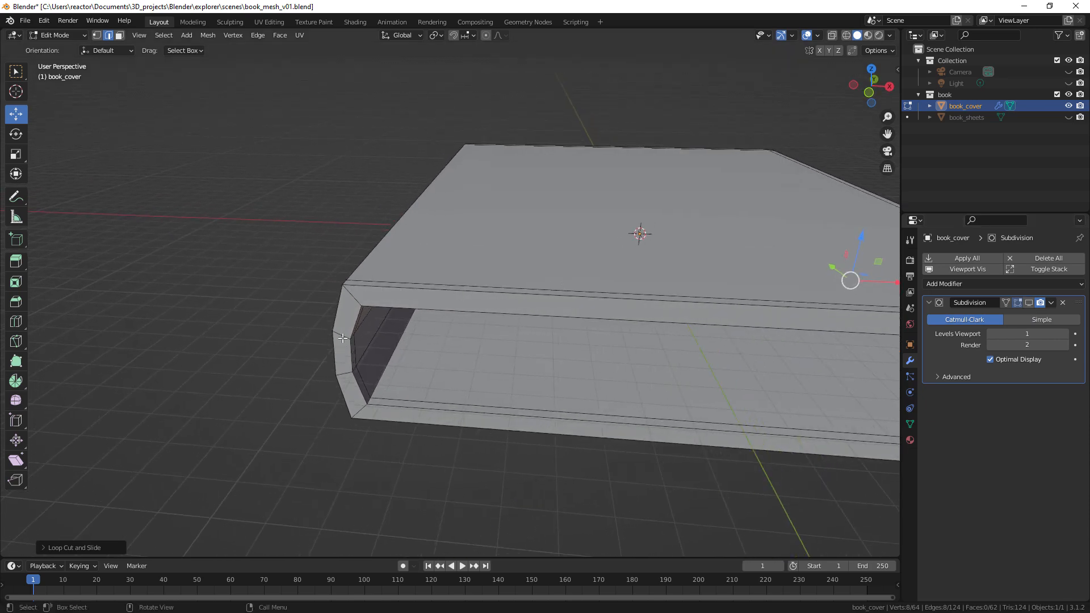
{"action": "key", "text": "ctrl+r"}
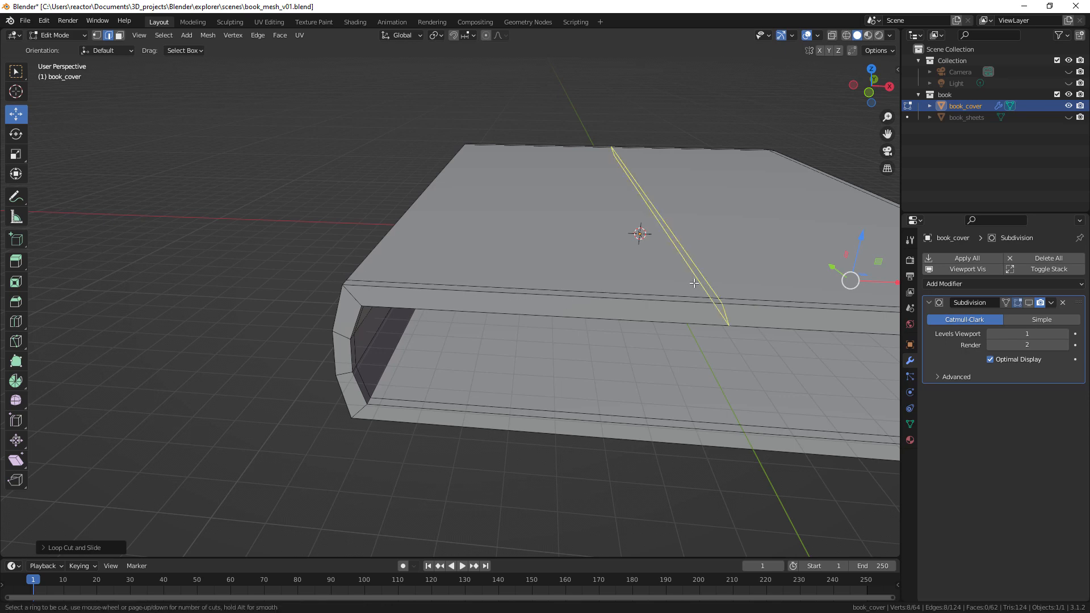
{"action": "left_click", "coordinate": [700, 283]}
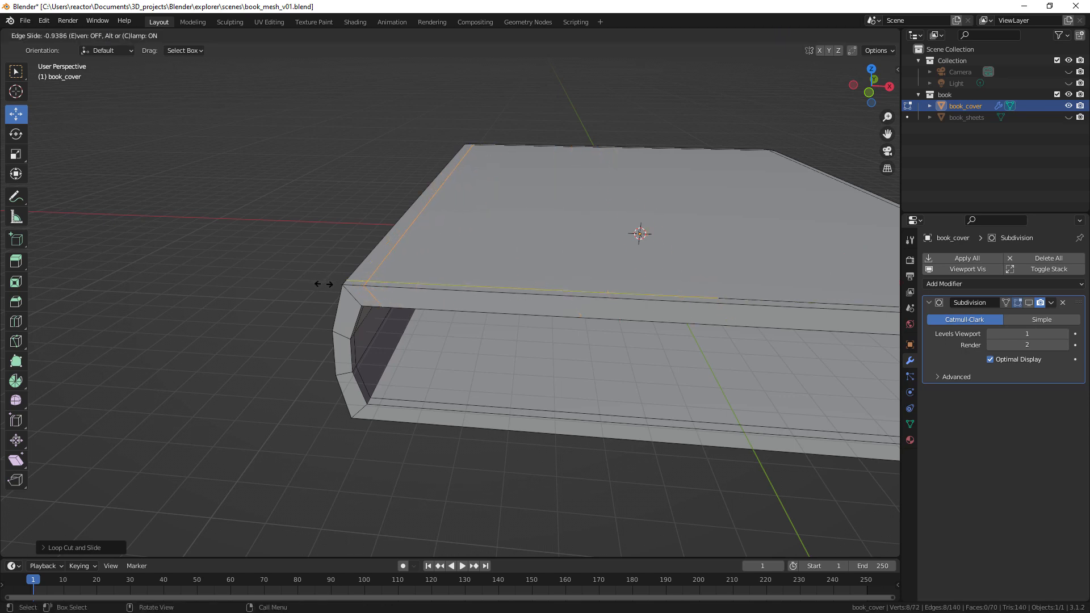
{"action": "left_click", "coordinate": [324, 284]}
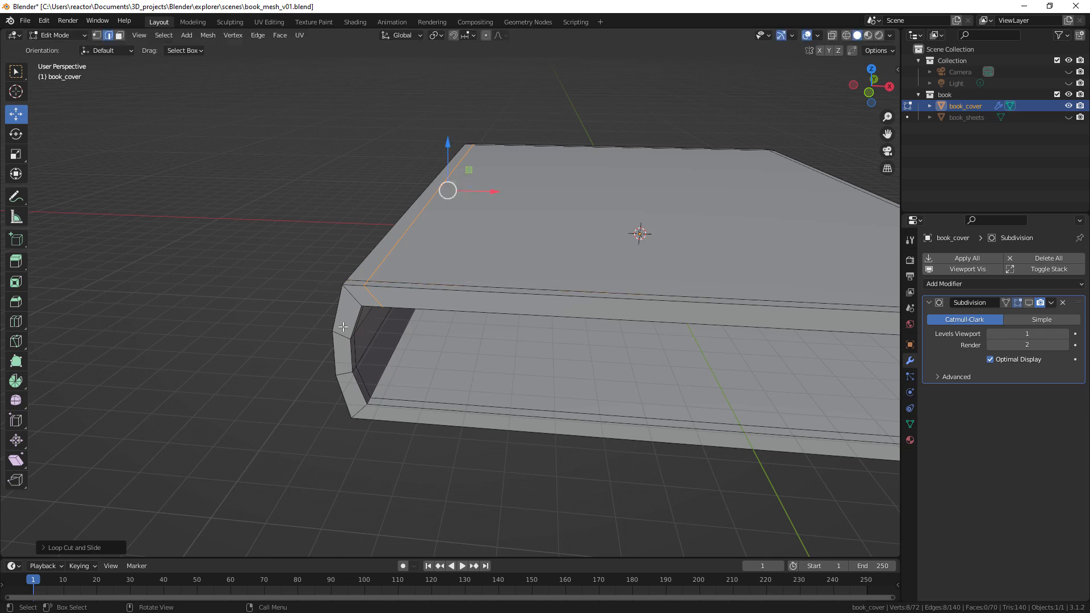
- Add a matching loop cut along the lower board and slide it close to the spine
{"action": "key", "text": "ctrl+r"}
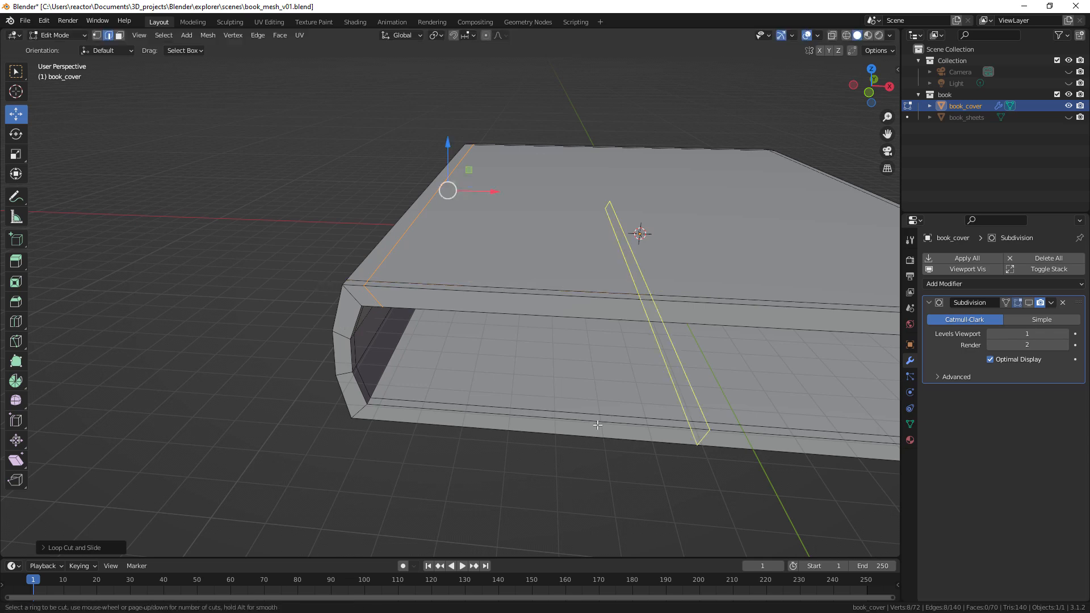
{"action": "left_click", "coordinate": [608, 408]}
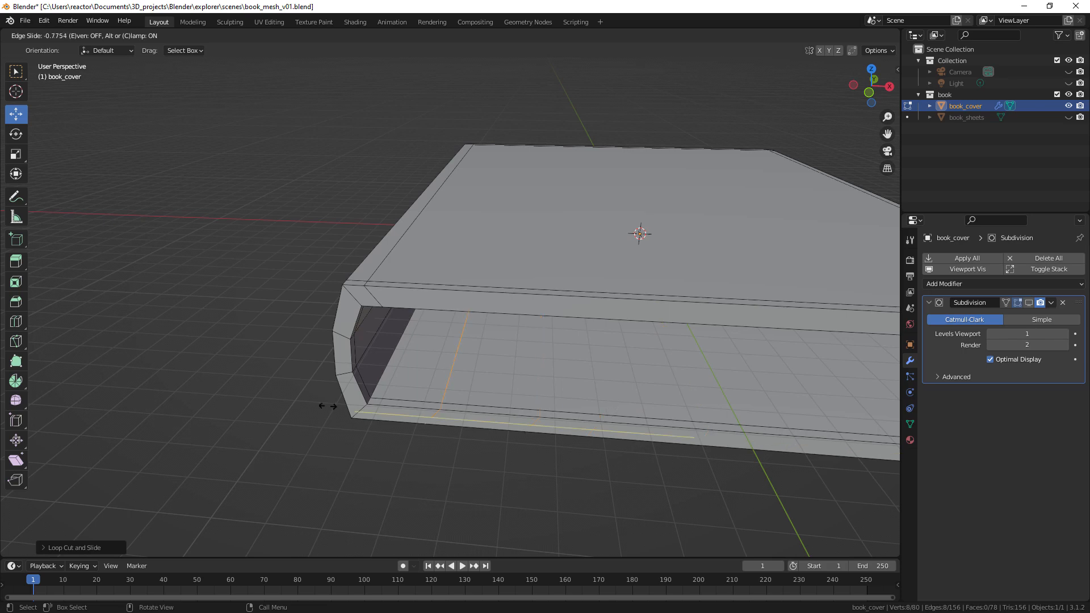
{"action": "left_click", "coordinate": [265, 398]}
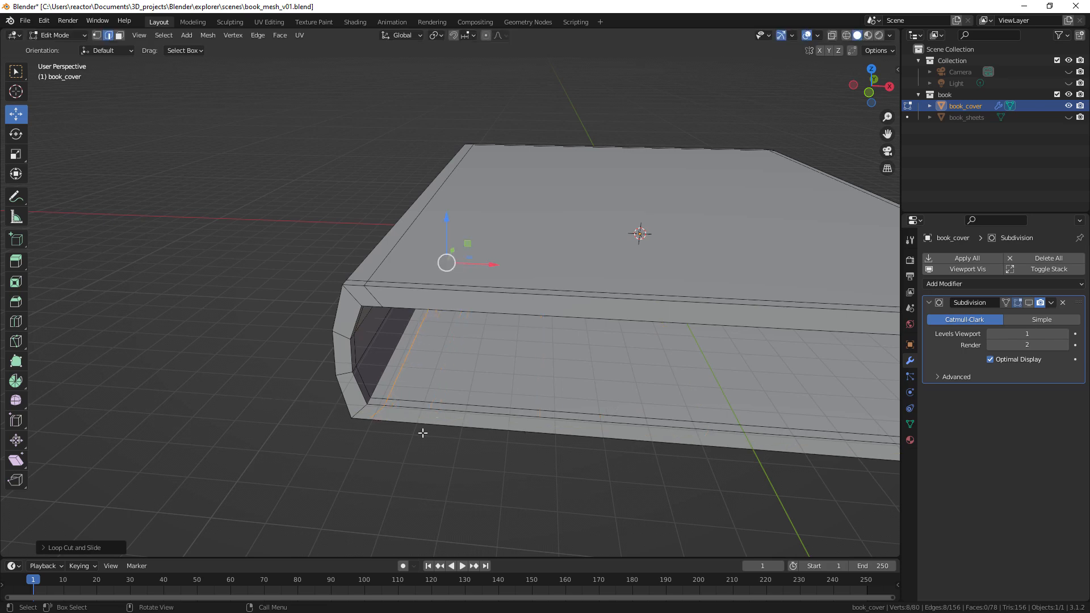
- Compare the cover with the Subdivision modifier shown and hidden, examining the spine bend and the outer board corners
{"action": "left_click", "coordinate": [1027, 302]}
{"action": "middle_click_drag", "start_coordinate": [710, 272], "coordinate": [650, 268]}
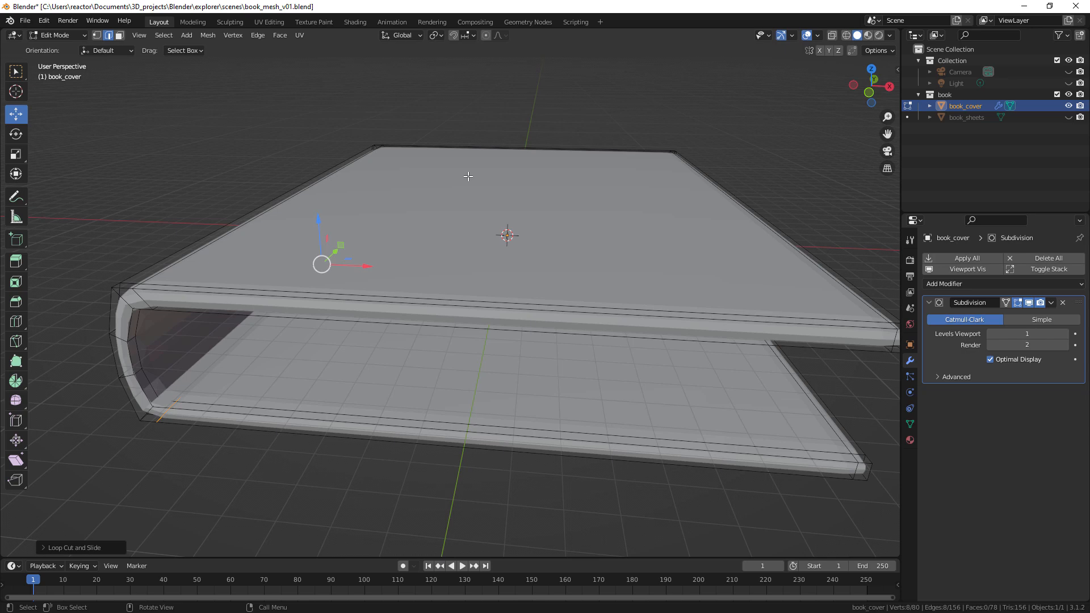
{"action": "left_click", "coordinate": [1028, 302]}
{"action": "middle_click_drag", "start_coordinate": [777, 298], "coordinate": [761, 288]}
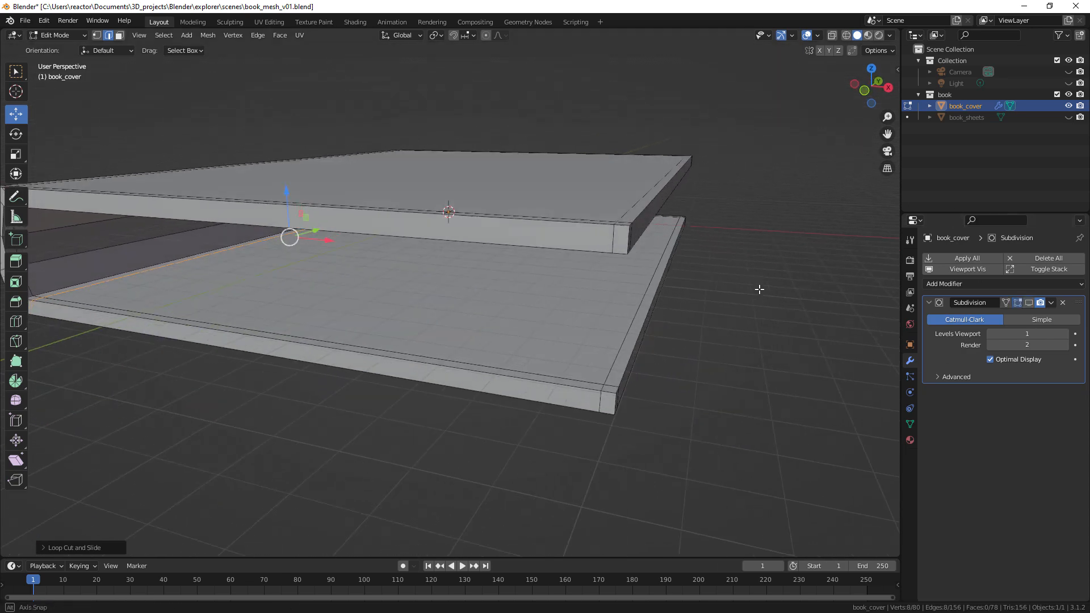
{"action": "left_click", "coordinate": [1028, 302]}
{"action": "middle_click_drag", "start_coordinate": [693, 270], "coordinate": [579, 241]}
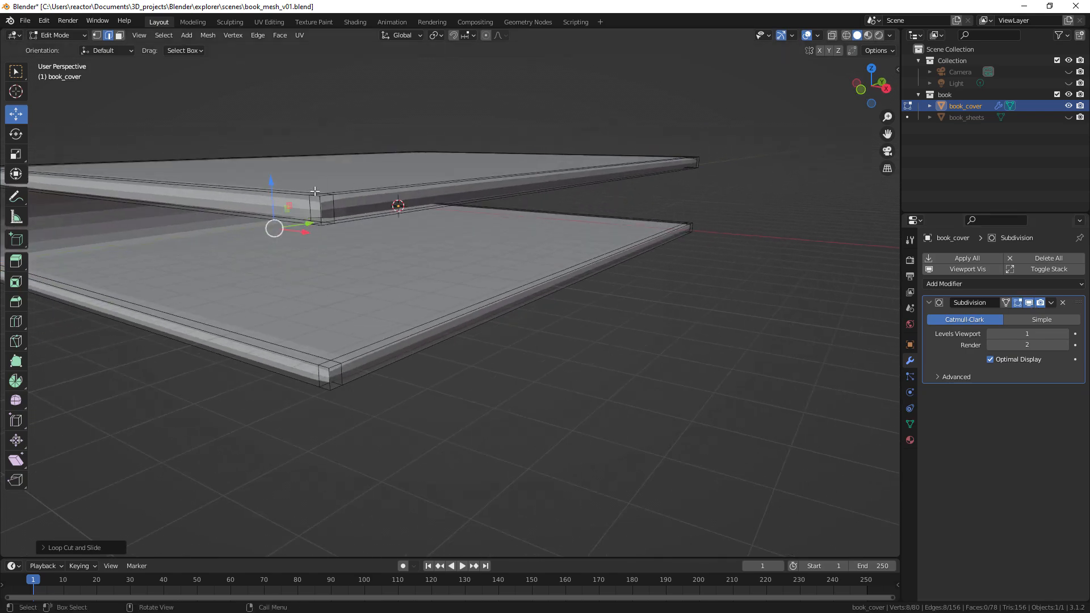
{"action": "middle_click_drag", "start_coordinate": [474, 222], "coordinate": [594, 282]}
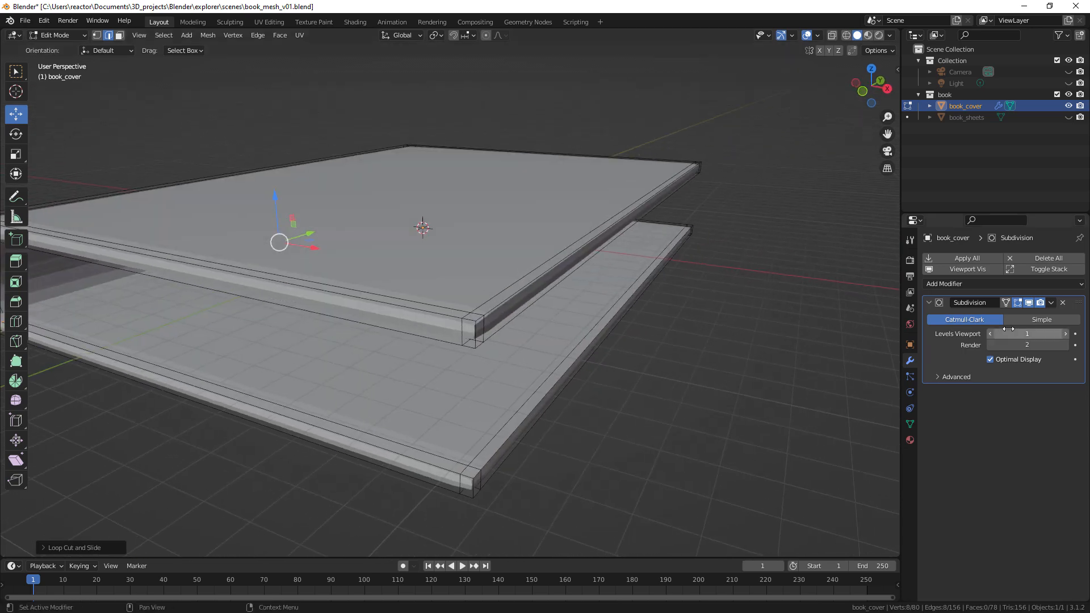
- Hide the Subdivision modifier and add a loop cut around the cover's thin rim, centred between the outer and inner faces
{"action": "left_click", "coordinate": [1029, 302]}
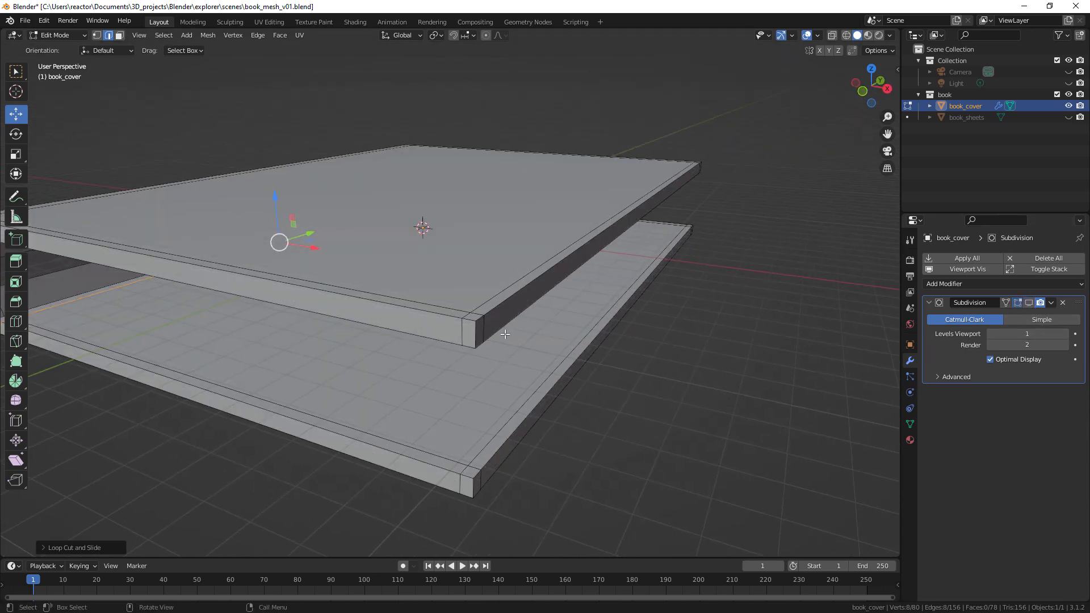
{"action": "scroll", "coordinate": [506, 334], "scroll_direction": "up", "scroll_amount": 2}
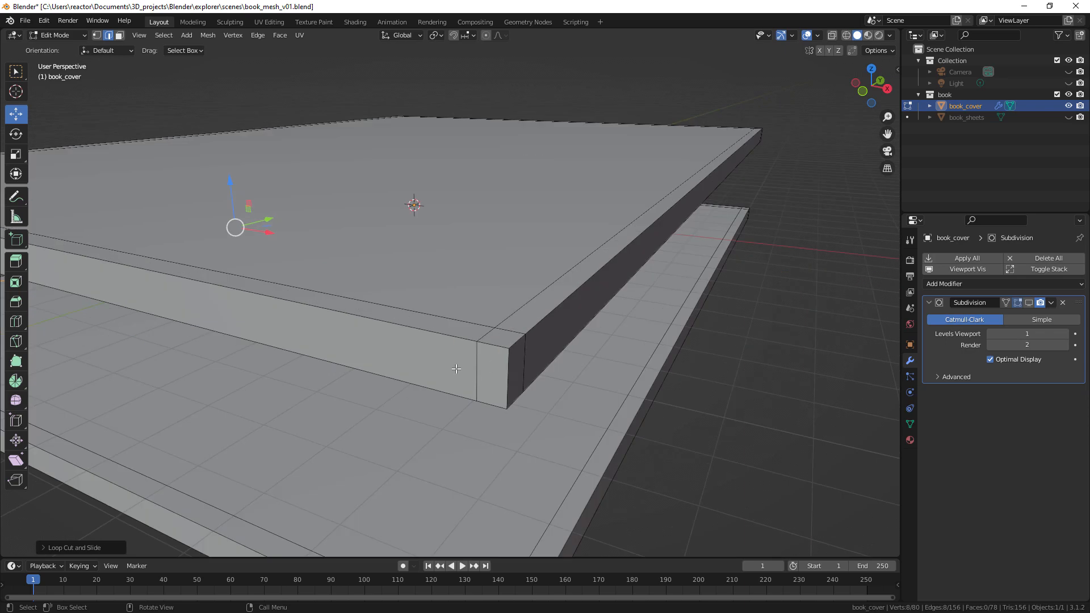
{"action": "key", "text": "ctrl+r"}
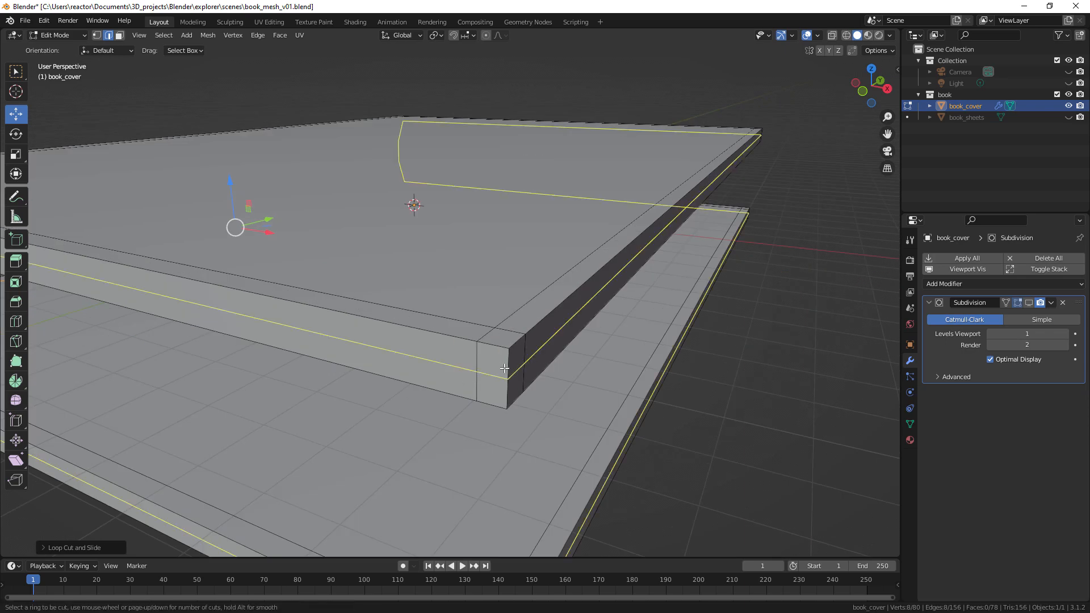
{"action": "left_click", "coordinate": [505, 368]}
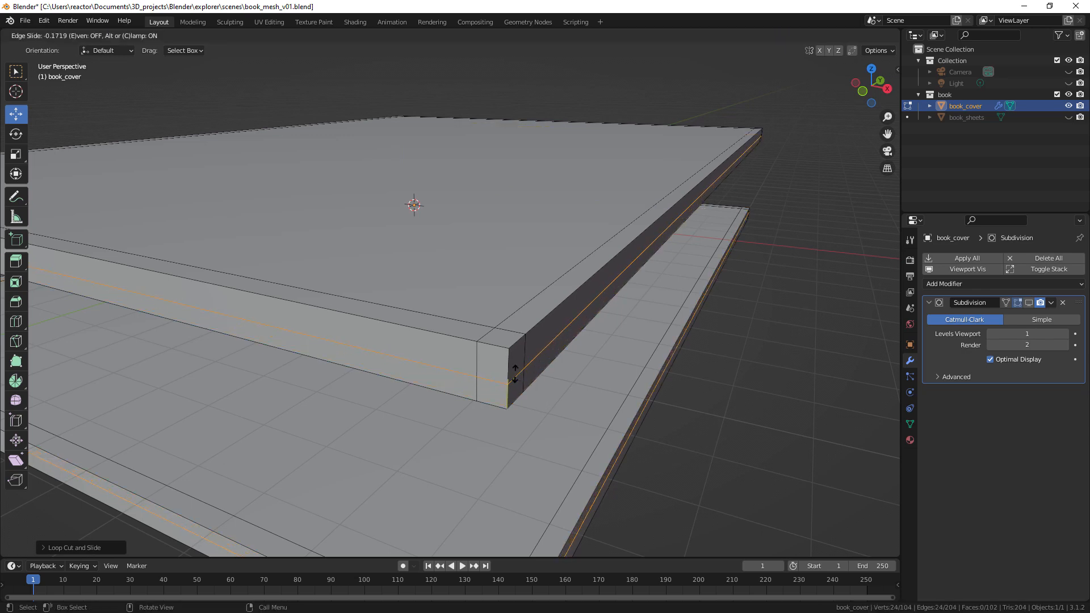
{"action": "left_click", "coordinate": [515, 374]}
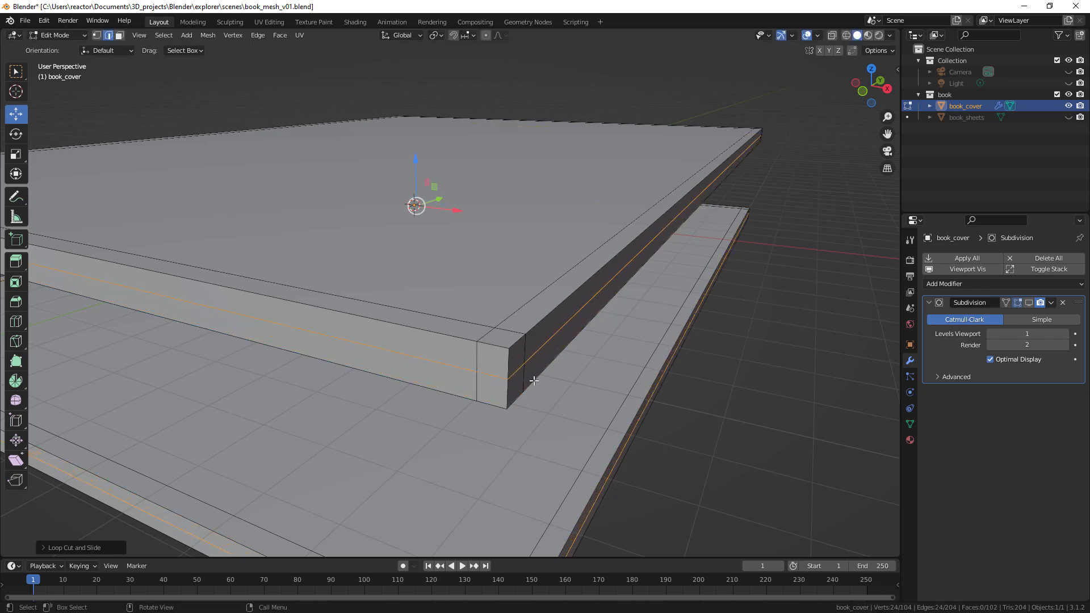
- Show the Subdivision modifier in the viewport, switch to Object Mode and check the smoothed cover
{"action": "scroll", "coordinate": [534, 380], "scroll_direction": "down", "scroll_amount": 3}
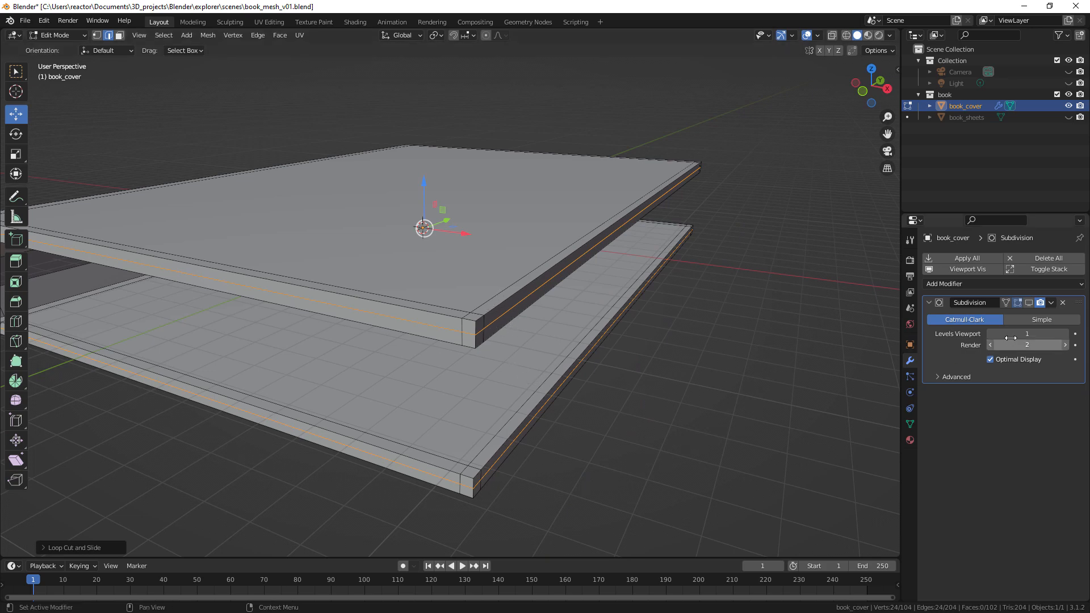
{"action": "left_click", "coordinate": [1029, 303]}
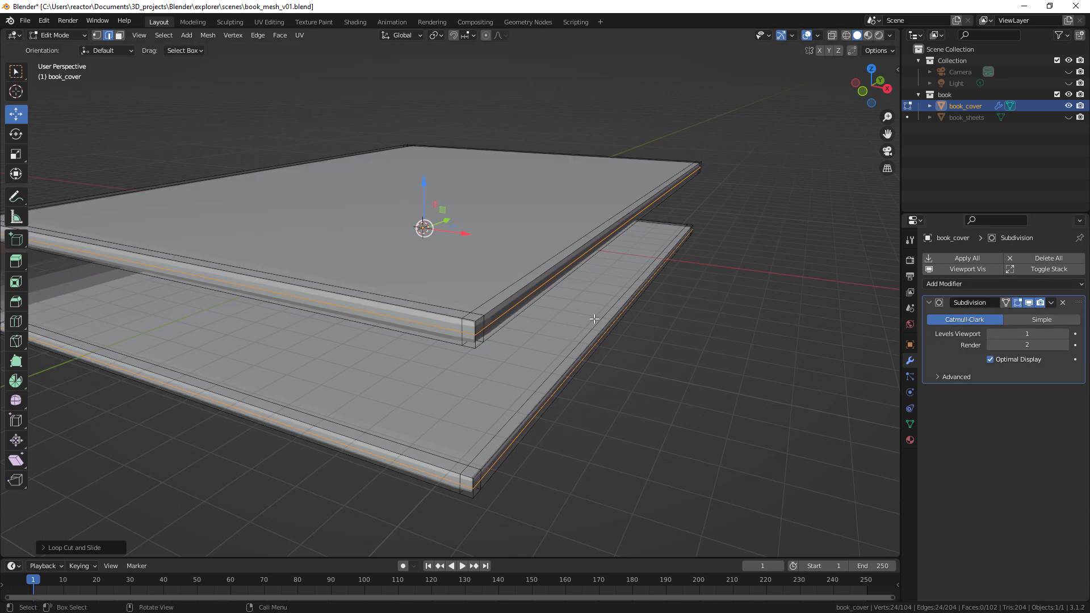
{"action": "middle_click_drag", "start_coordinate": [519, 315], "coordinate": [527, 315]}
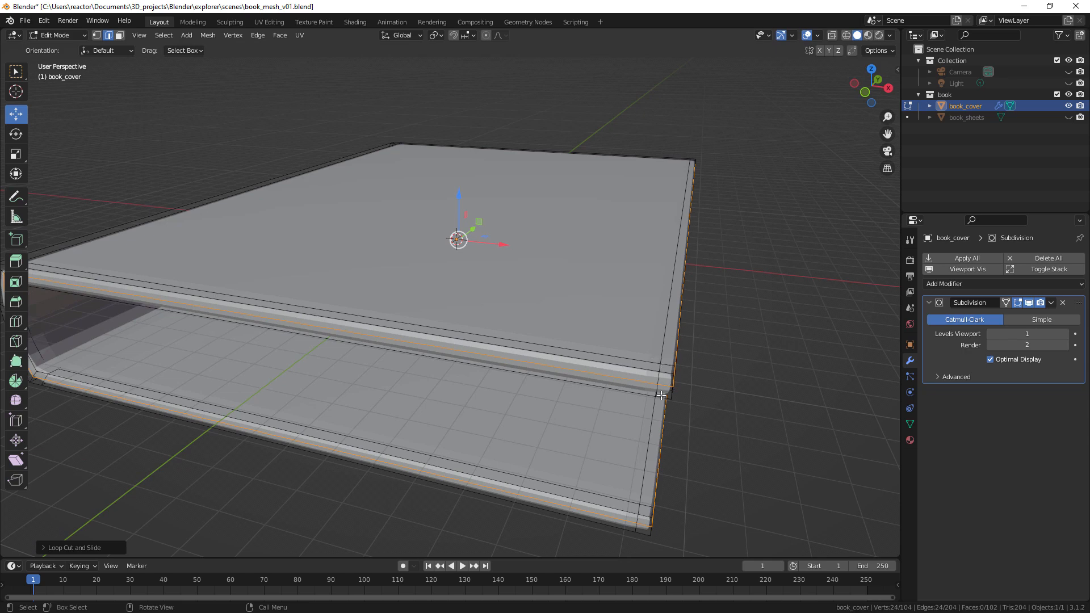
{"action": "scroll", "coordinate": [661, 396], "scroll_direction": "down", "scroll_amount": 2}
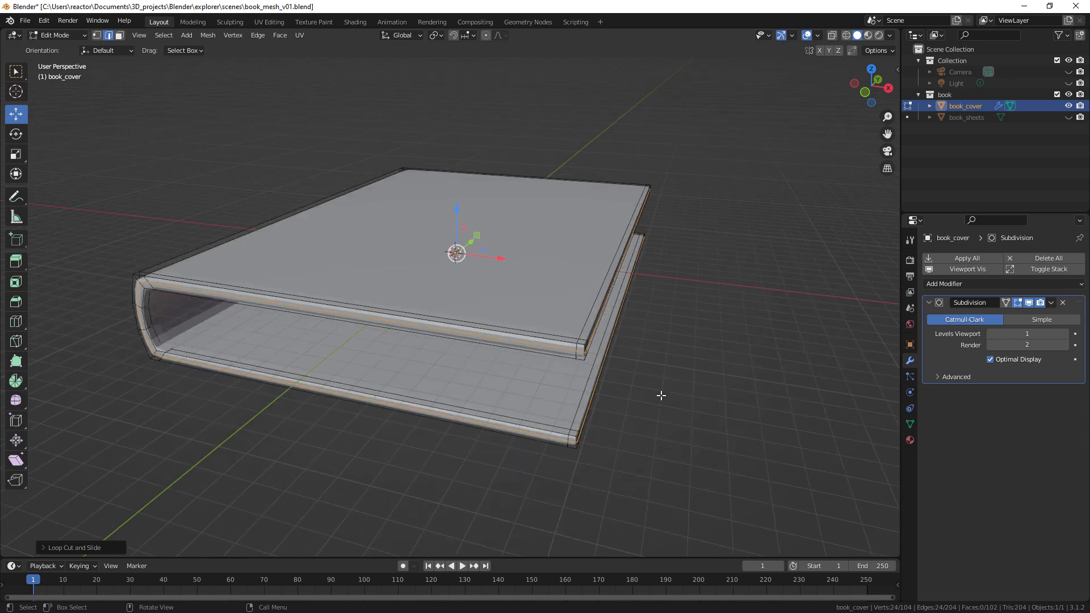
{"action": "key", "text": "Tab"}
{"action": "middle_click_drag", "start_coordinate": [648, 350], "coordinate": [624, 347]}
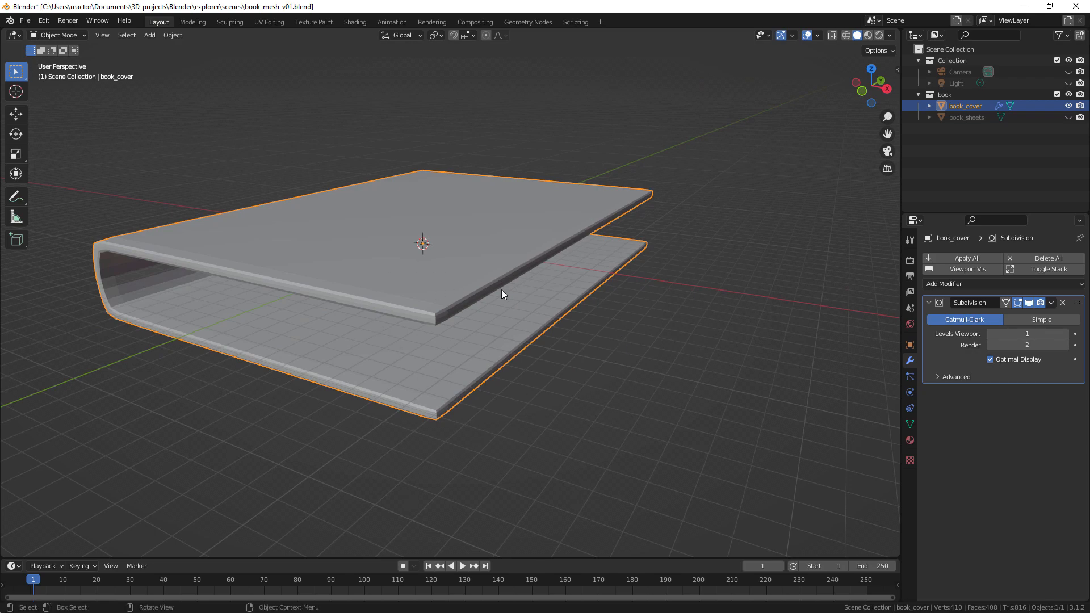
- Apply smooth shading to the whole book cover in Object Mode
{"action": "key", "text": "Tab"}
{"action": "middle_click_drag", "start_coordinate": [502, 290], "coordinate": [561, 335]}
{"action": "scroll", "coordinate": [521, 293], "scroll_direction": "up", "scroll_amount": 3}
{"action": "key", "text": "Tab"}
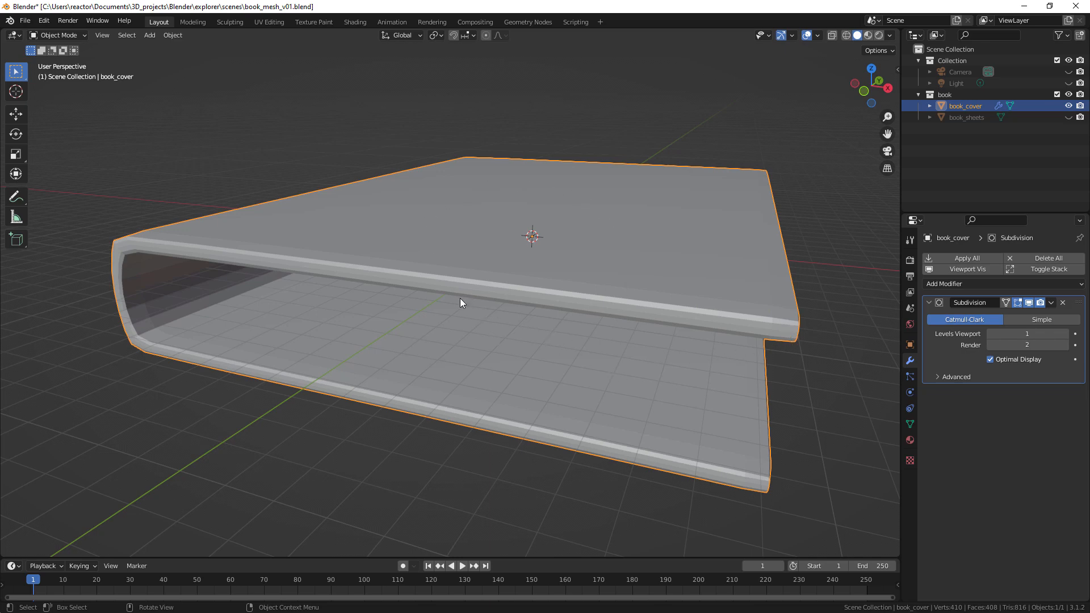
{"action": "right_click", "coordinate": [454, 229]}
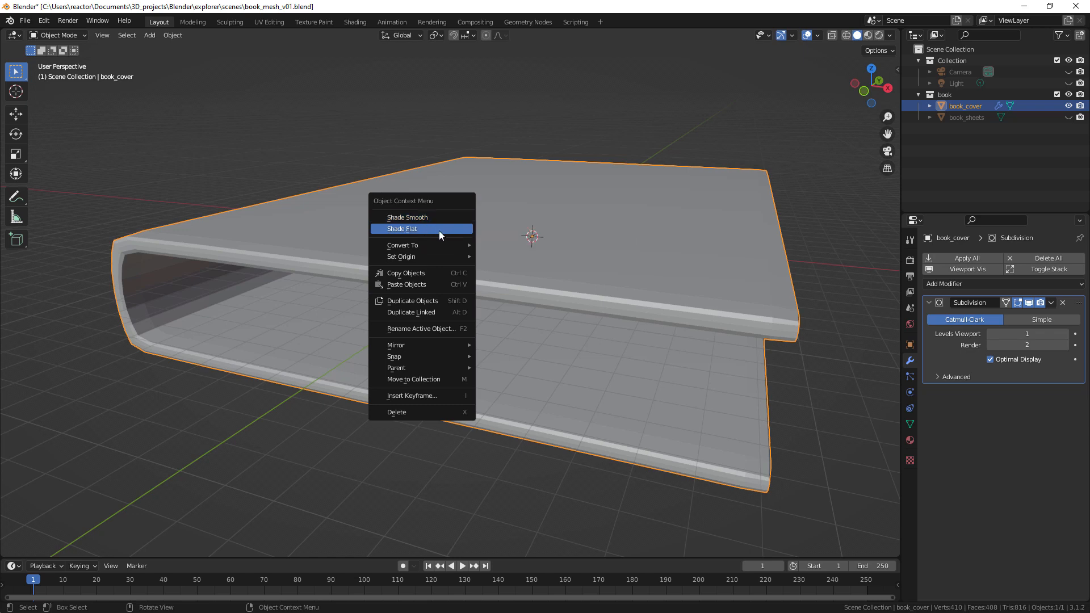
{"action": "left_click", "coordinate": [440, 219]}
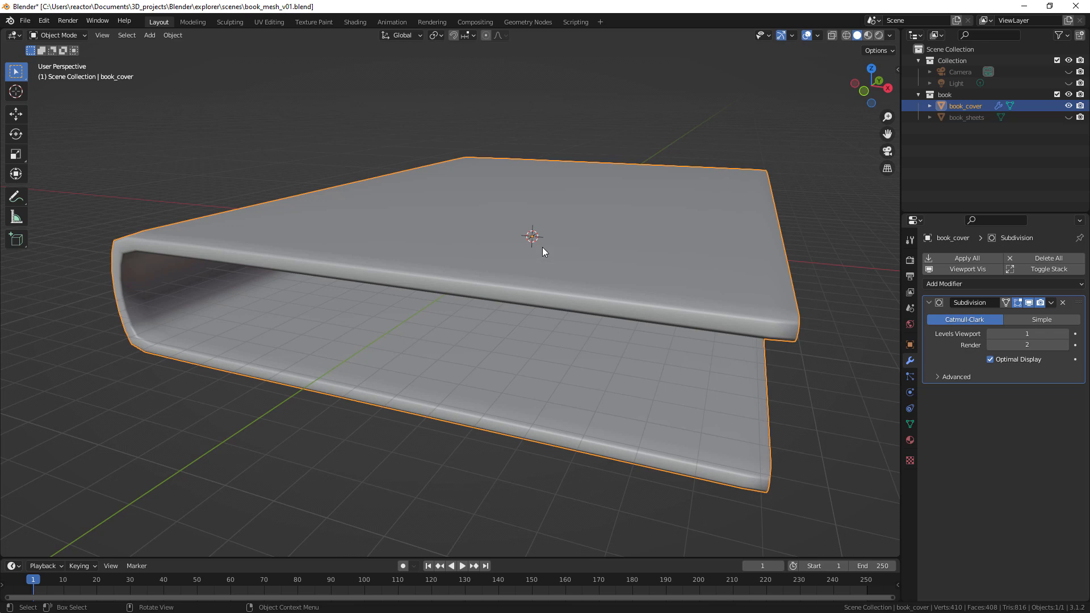
- Set the cover's Subdivision viewport level to 2 and check the rounded spine
{"action": "middle_click_drag", "start_coordinate": [641, 296], "coordinate": [671, 294]}
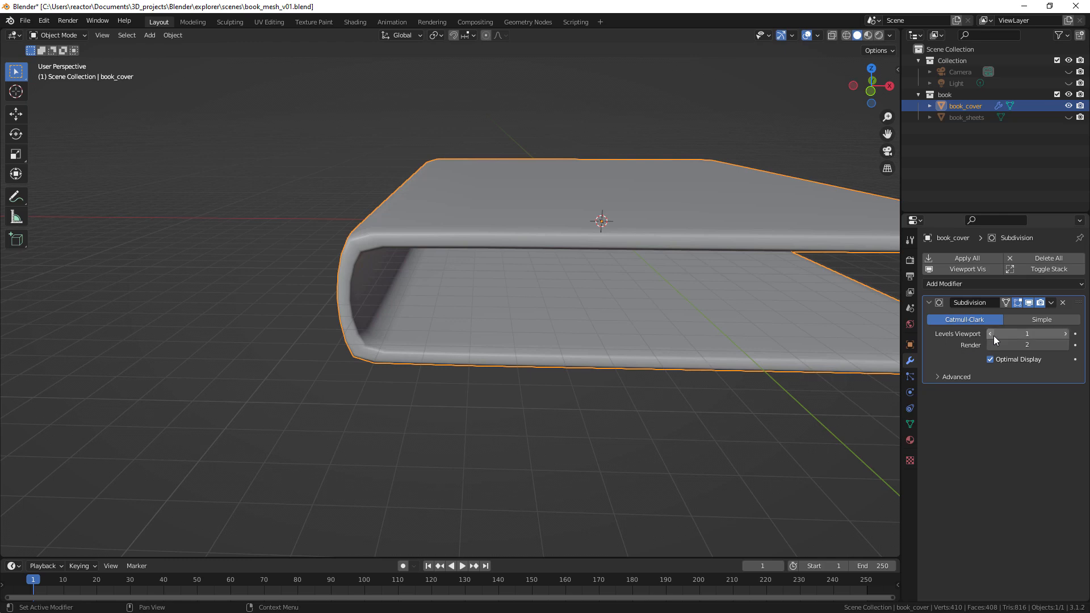
{"action": "left_click", "coordinate": [1065, 334]}
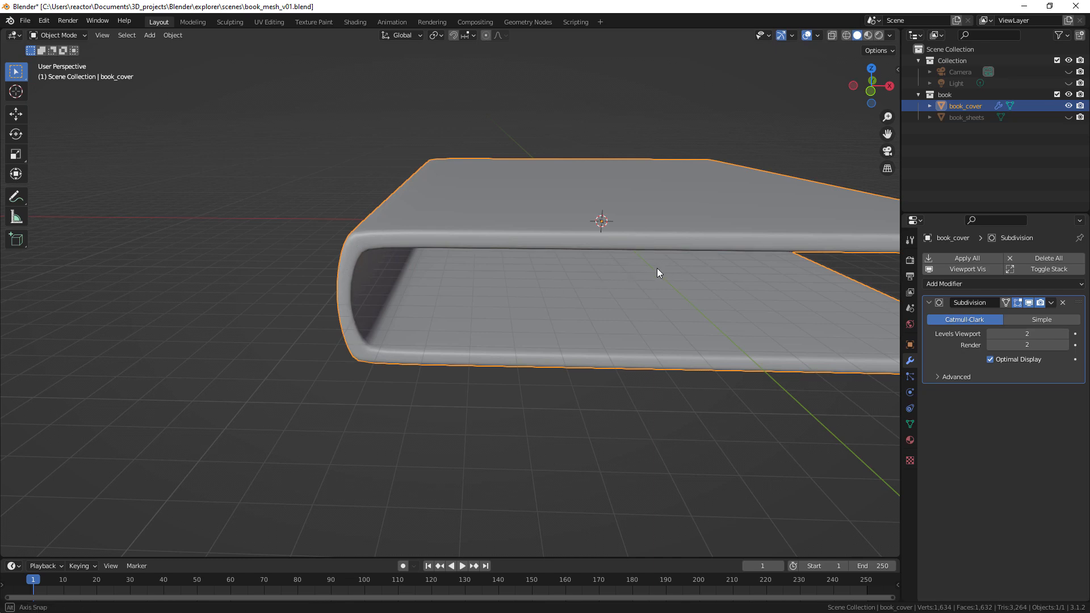
{"action": "middle_click_drag", "start_coordinate": [656, 267], "coordinate": [722, 291]}
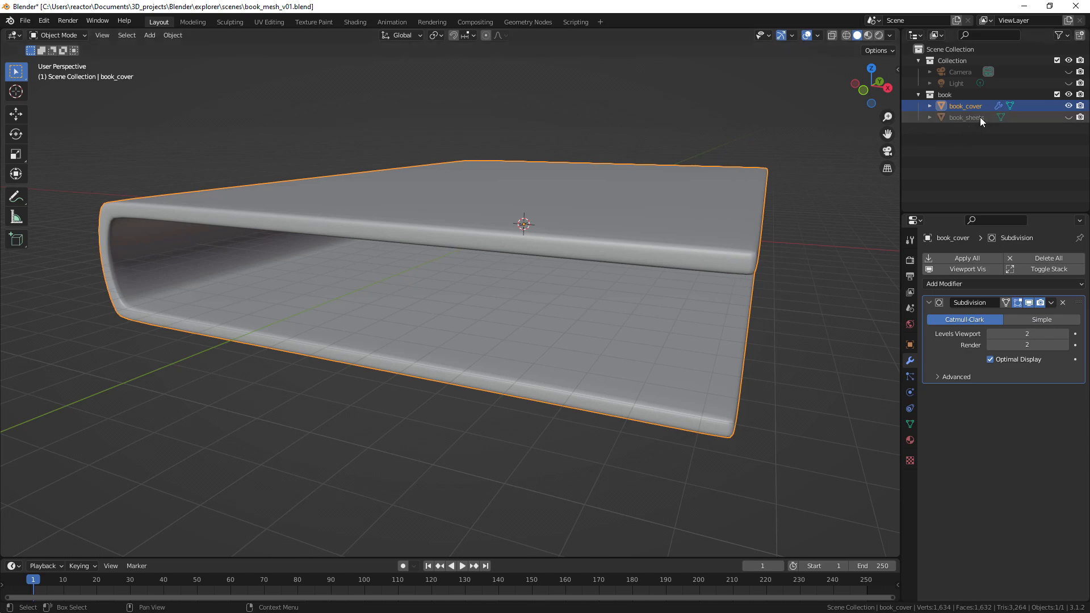
- Unhide the book_sheets object, select it and check how it fits inside the cover
{"action": "key", "text": "alt+h"}
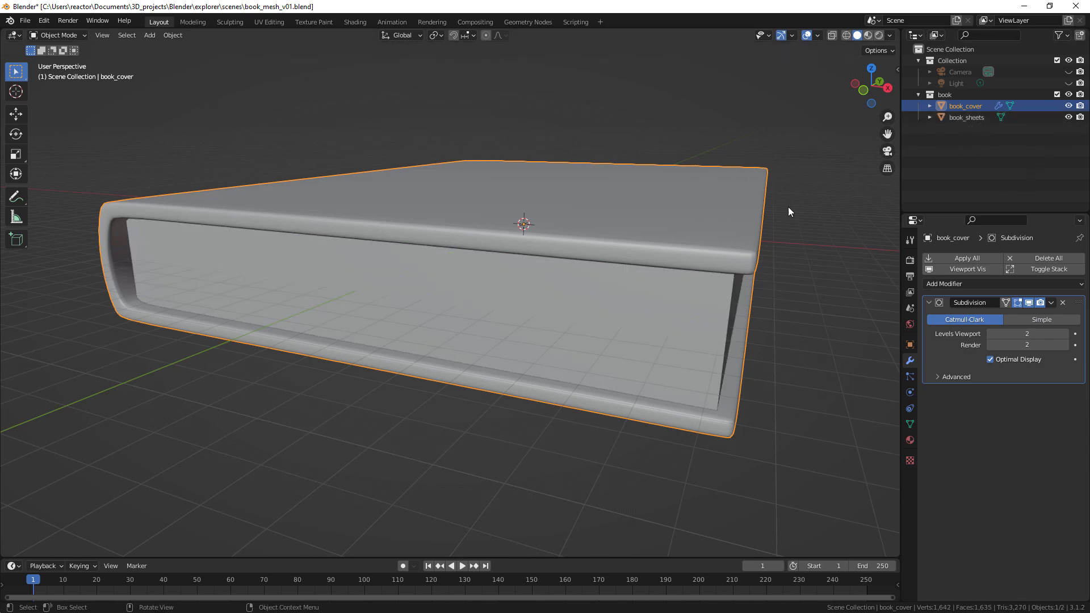
{"action": "left_click", "coordinate": [685, 312]}
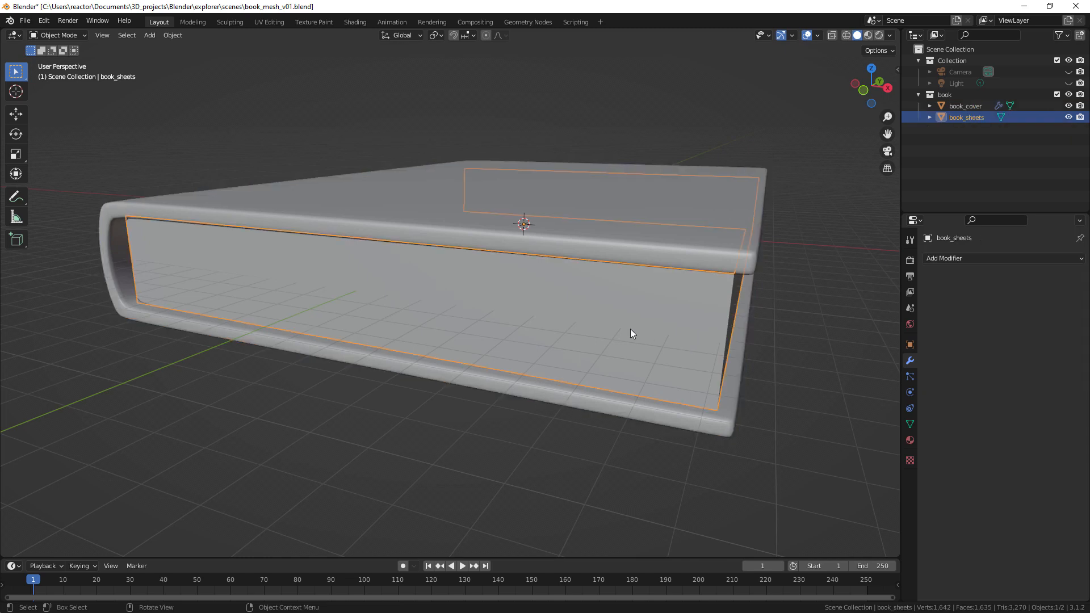
{"action": "middle_click_drag", "start_coordinate": [630, 329], "coordinate": [644, 328]}
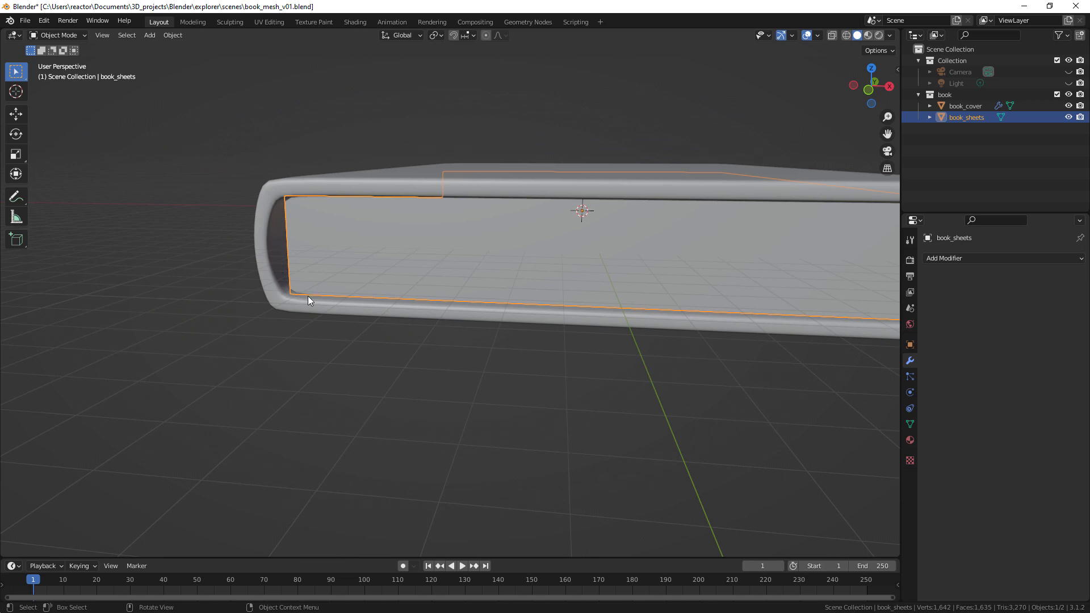
{"action": "middle_click_drag", "start_coordinate": [645, 270], "coordinate": [726, 267]}
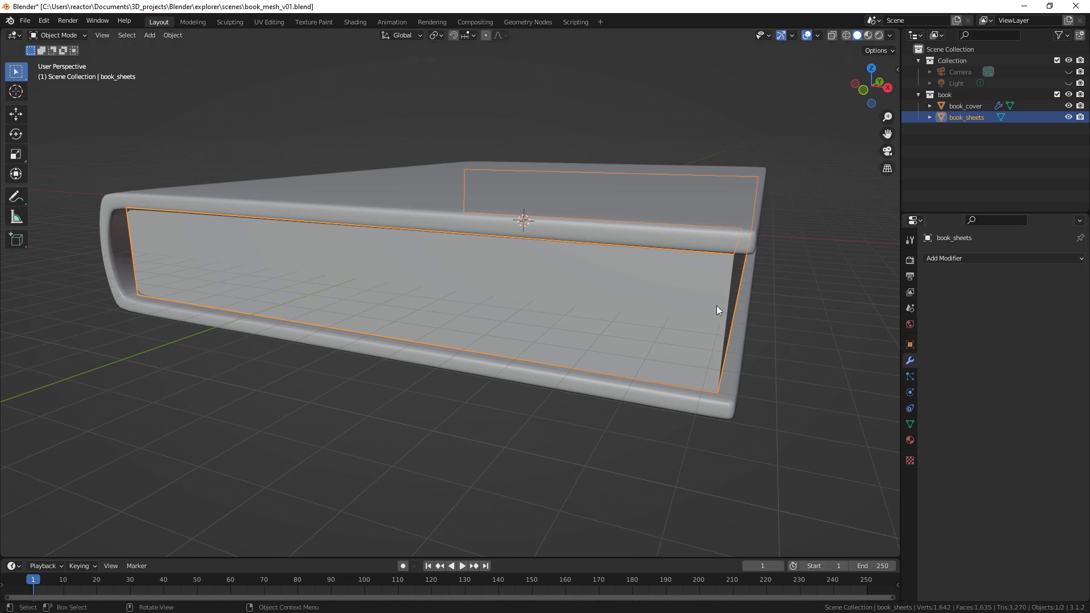
- In Edit Mode, add two evenly spaced loop cuts running lengthwise around the sides of the book sheets
{"action": "key", "text": "Tab"}
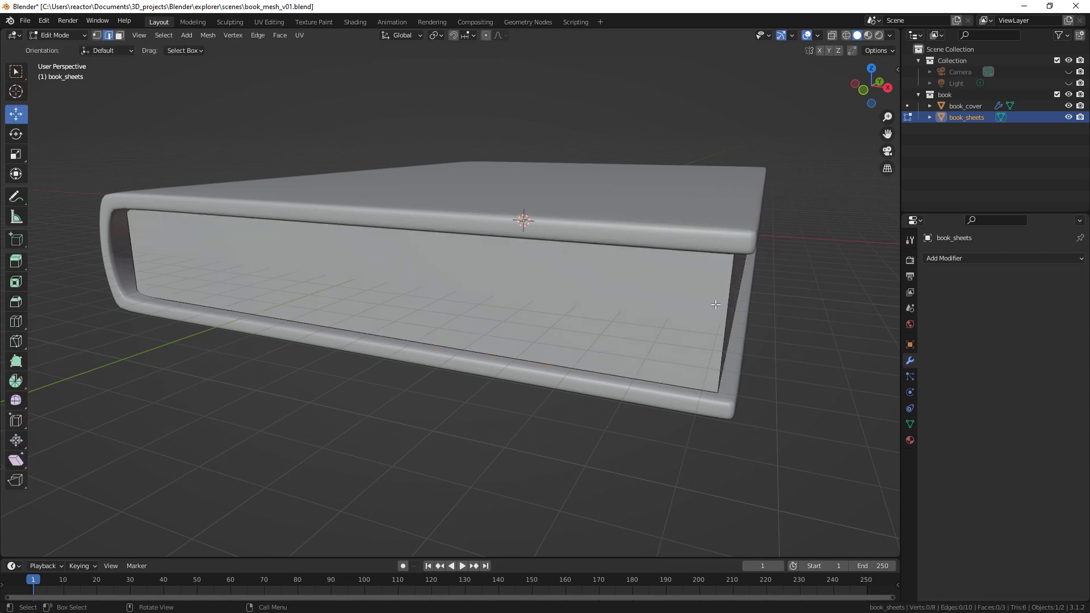
{"action": "key", "text": "ctrl+r"}
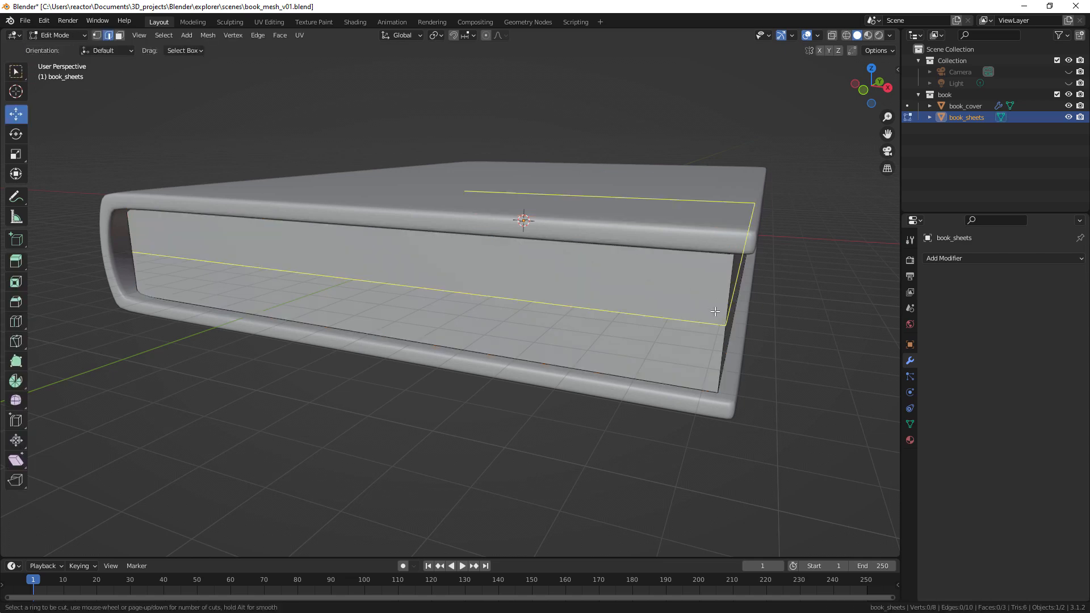
{"action": "scroll", "coordinate": [712, 317], "scroll_direction": "up", "scroll_amount": 1}
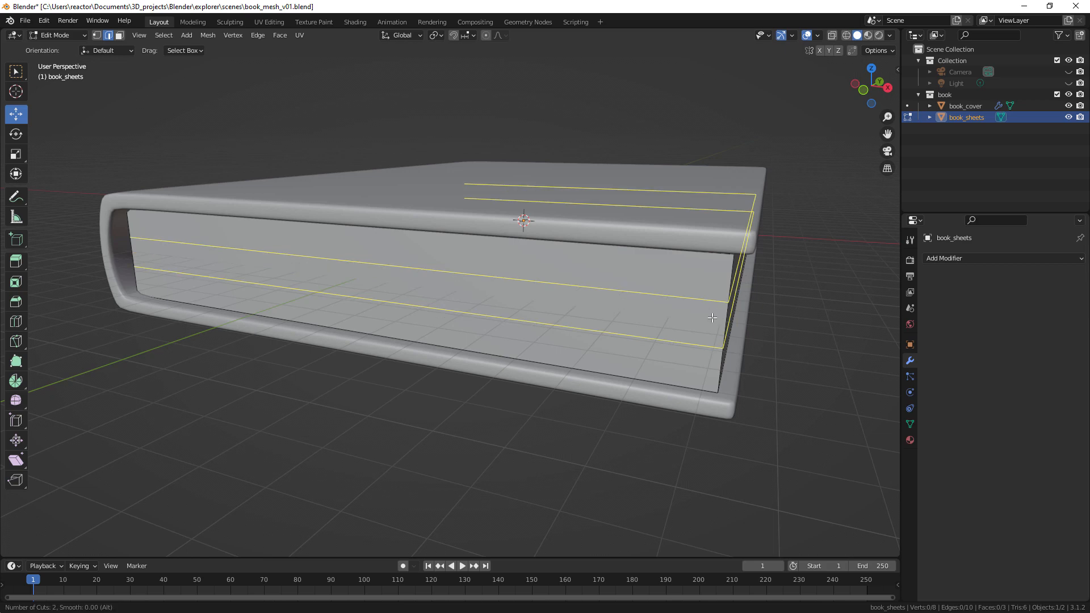
{"action": "left_click", "coordinate": [712, 318]}
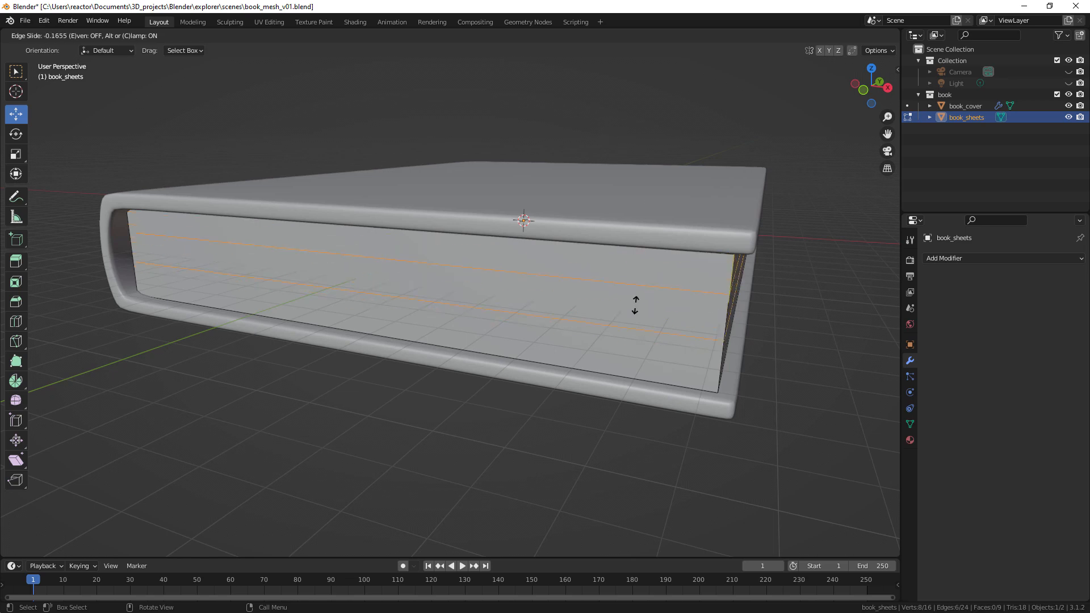
{"action": "left_click", "coordinate": [681, 316]}
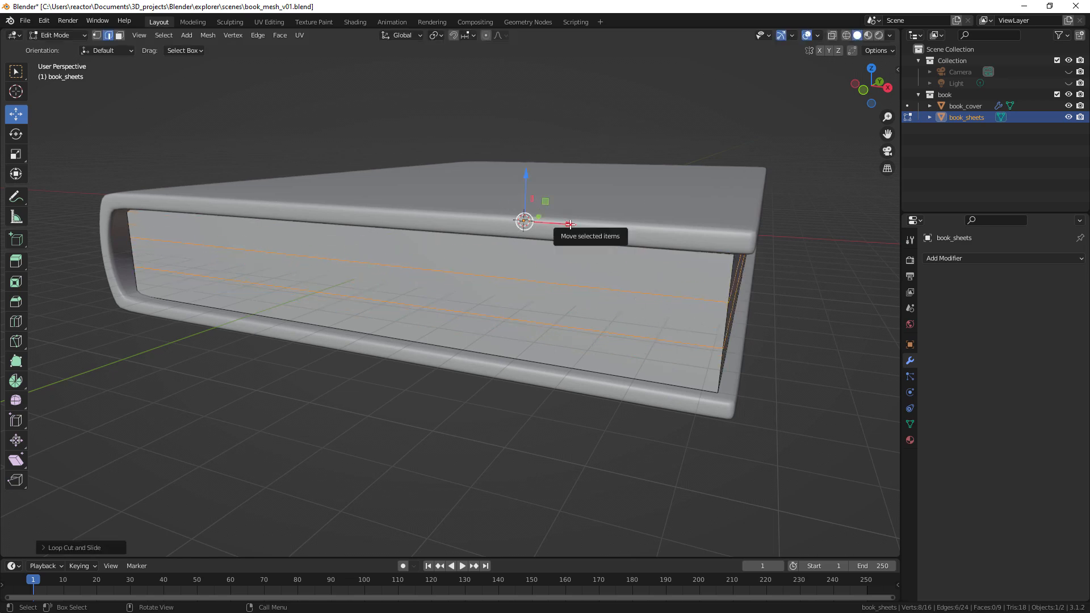
- Move the two new edge loops along X toward the spine to make the fore-edge of the pages concave
{"action": "middle_click_drag", "start_coordinate": [525, 223], "coordinate": [380, 266]}
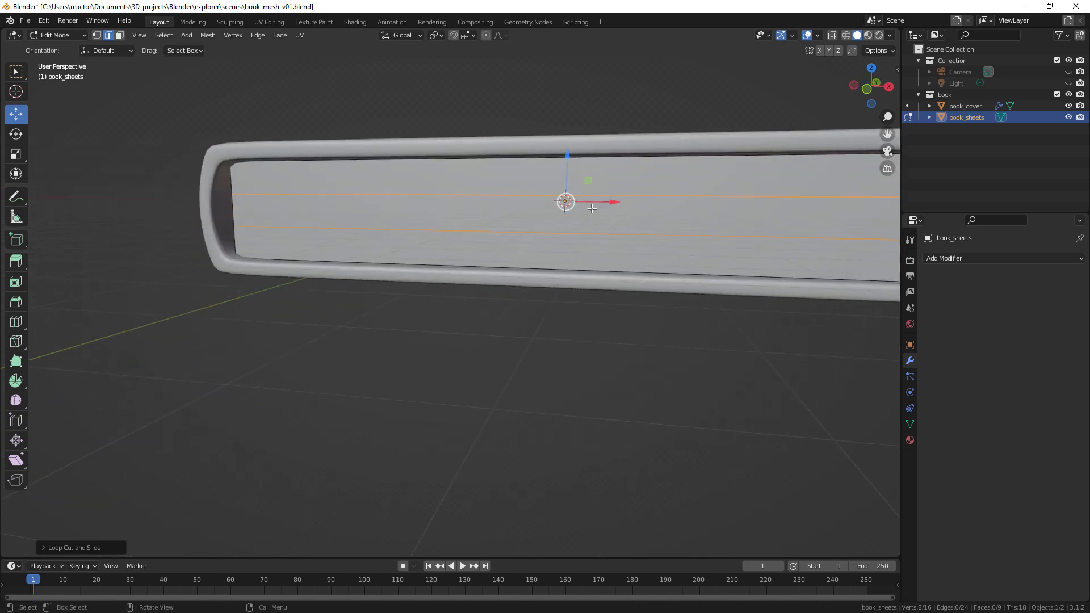
{"action": "left_click_drag", "start_coordinate": [606, 202], "coordinate": [603, 202]}
{"action": "middle_click_drag", "start_coordinate": [603, 202], "coordinate": [770, 264]}
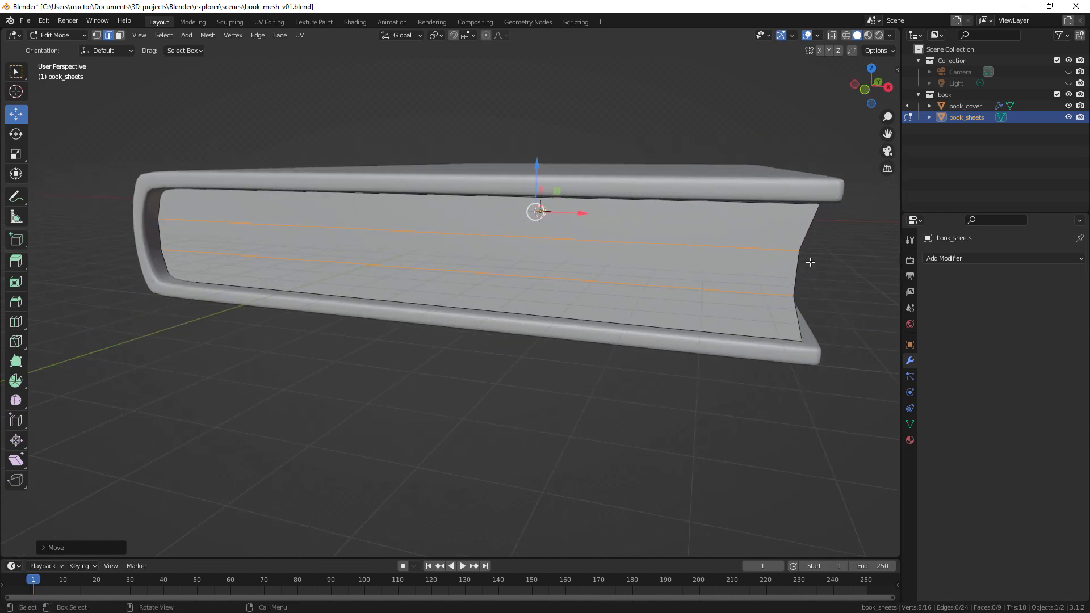
{"action": "middle_click_drag", "start_coordinate": [815, 264], "coordinate": [800, 265]}
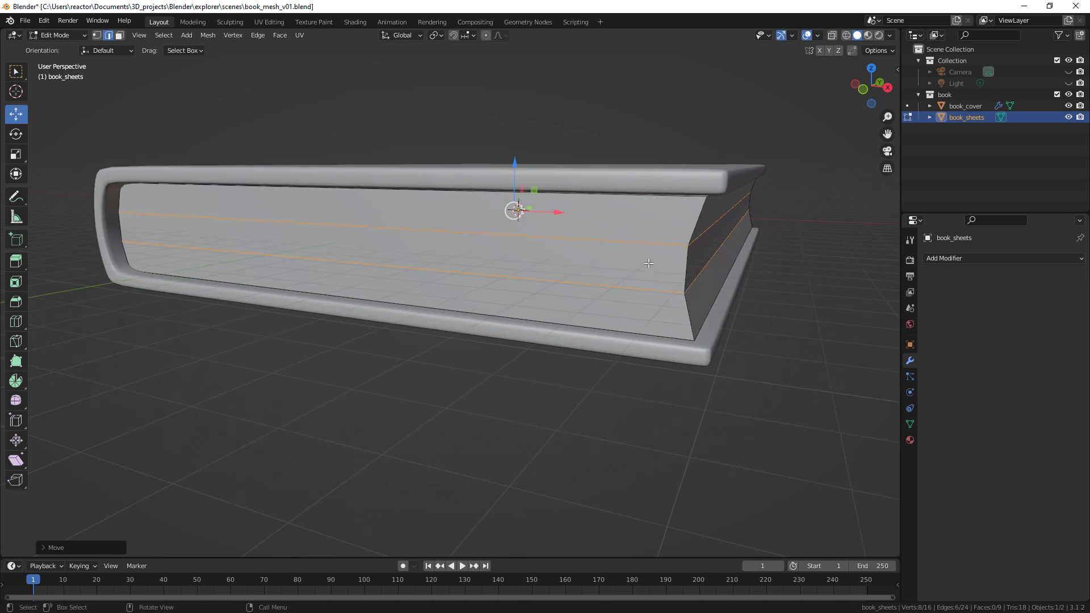
- Try shifting the fore-edge vertices of the pages along X, undo it, and select the two middle vertices at the spine end
{"action": "left_click", "coordinate": [97, 35]}
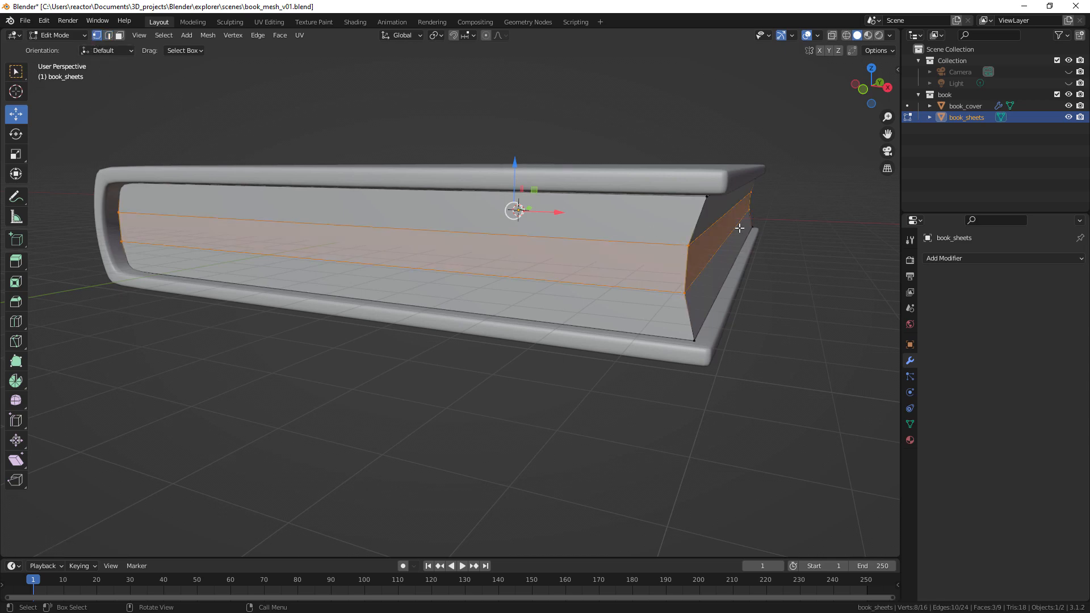
{"action": "left_click", "coordinate": [689, 246]}
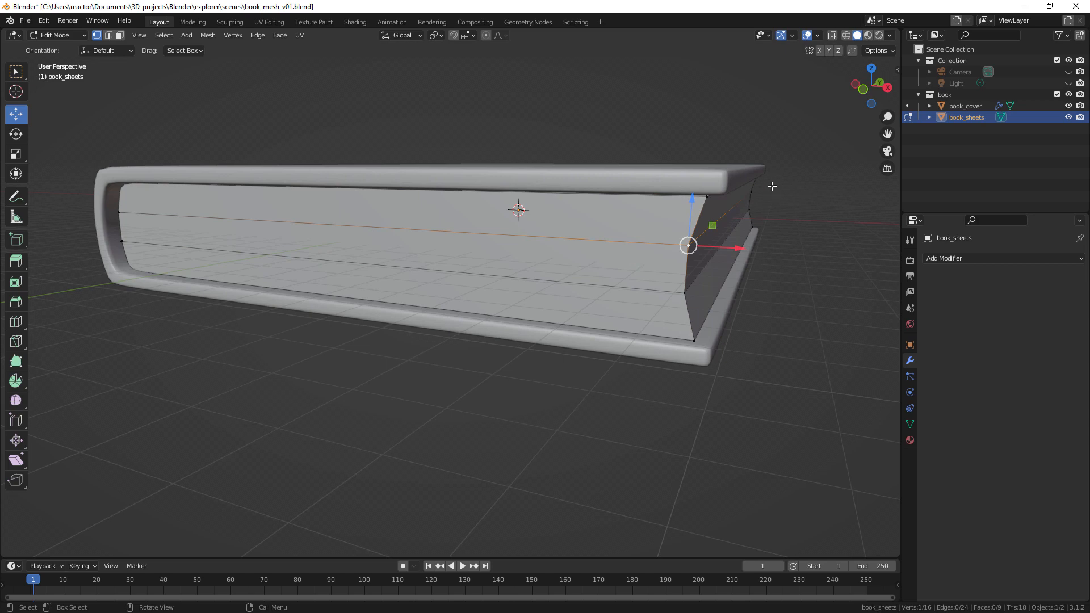
{"action": "left_click_drag", "start_coordinate": [764, 186], "coordinate": [699, 305]}
{"action": "left_click_drag", "start_coordinate": [784, 220], "coordinate": [774, 223]}
{"action": "key", "text": "ctrl+z"}
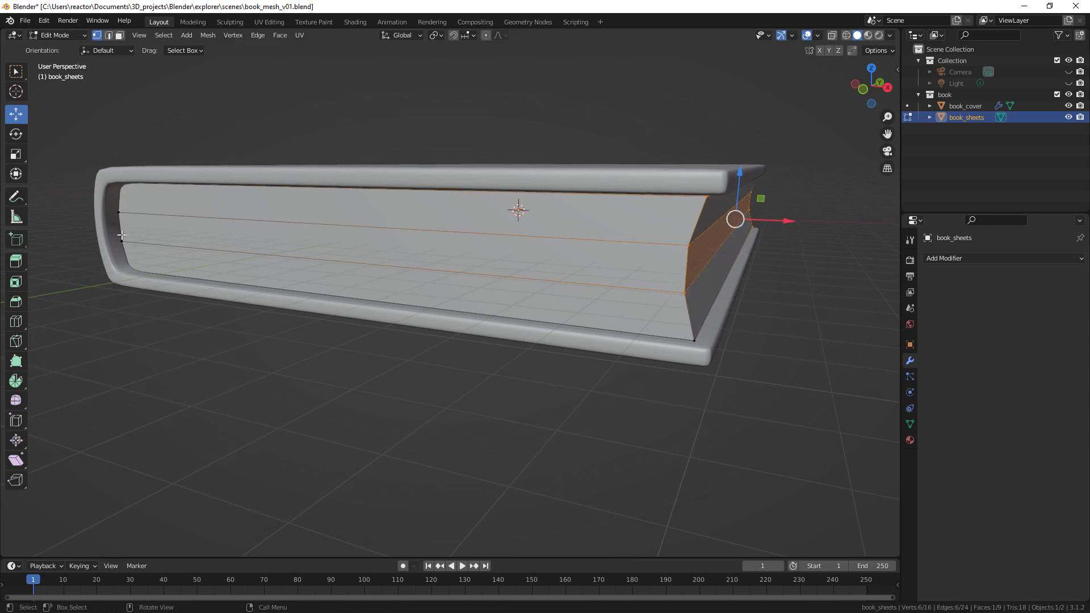
{"action": "left_click_drag", "start_coordinate": [157, 195], "coordinate": [158, 230]}
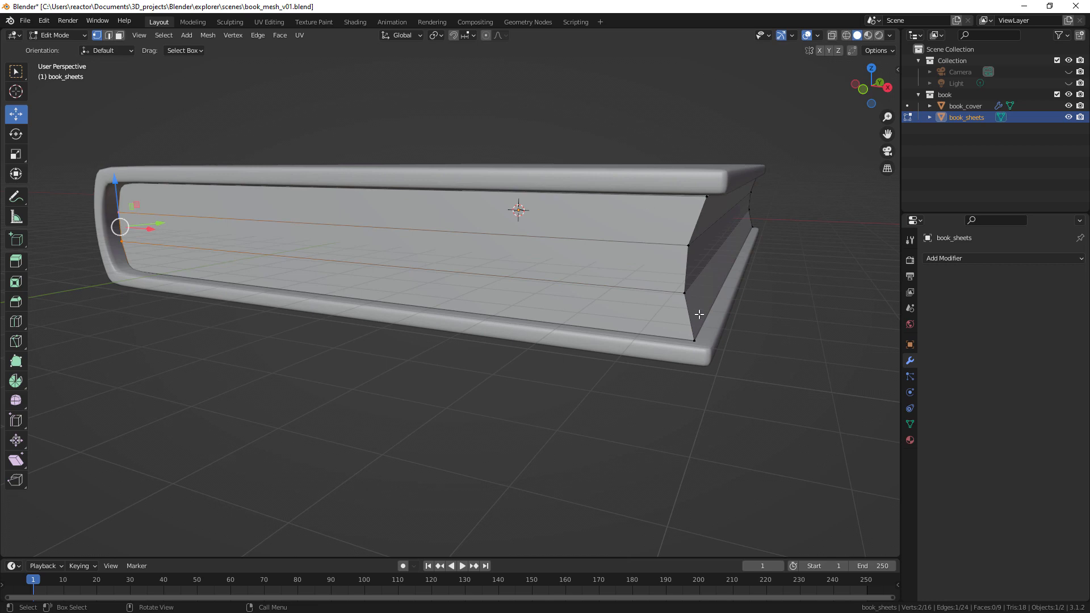
{"action": "middle_click_drag", "start_coordinate": [673, 296], "coordinate": [662, 297]}
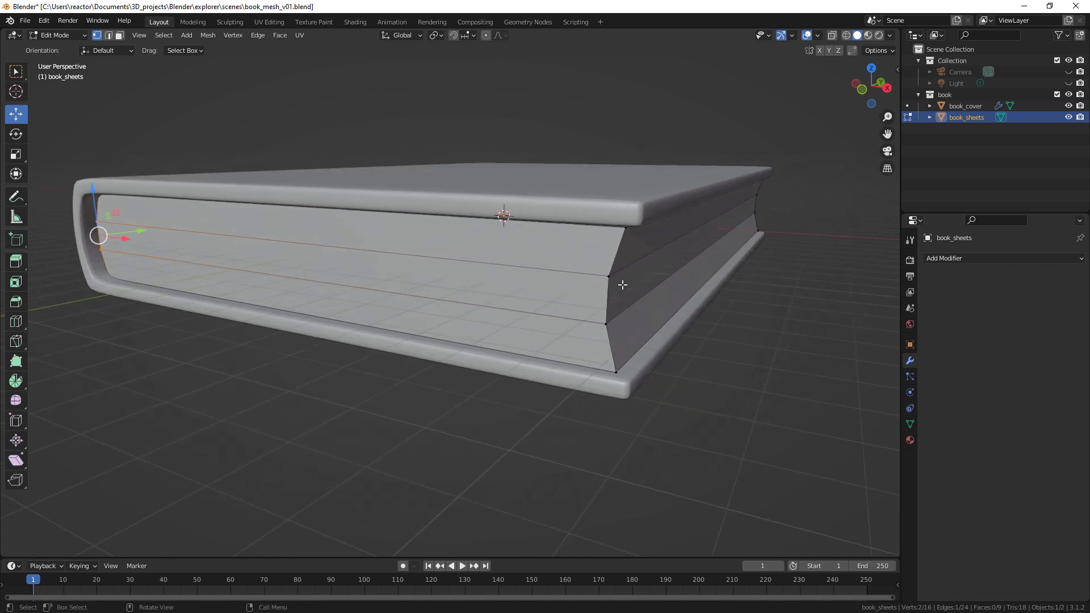
- Add a Subdivision Surface modifier to the book sheets, inspect the shrunken shape and hide the modifier in the viewport
{"action": "left_click", "coordinate": [986, 261]}
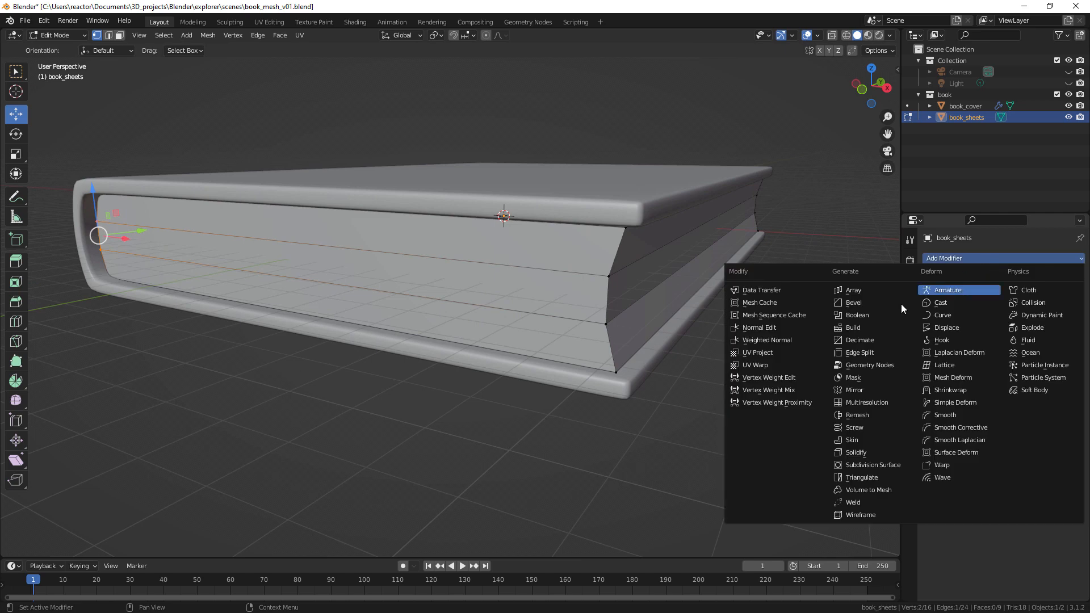
{"action": "left_click", "coordinate": [882, 465]}
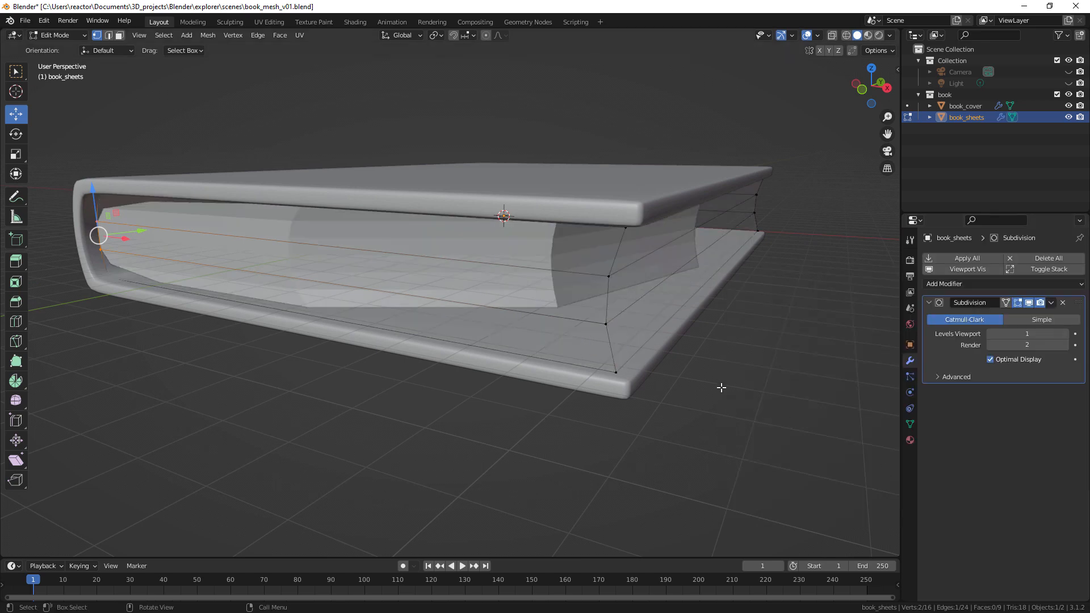
{"action": "mouse_move", "coordinate": [637, 251]}
{"action": "middle_mouse_down"}
{"action": "mouse_move", "coordinate": [617, 238]}
{"action": "mouse_move", "coordinate": [628, 250]}
{"action": "middle_mouse_up"}
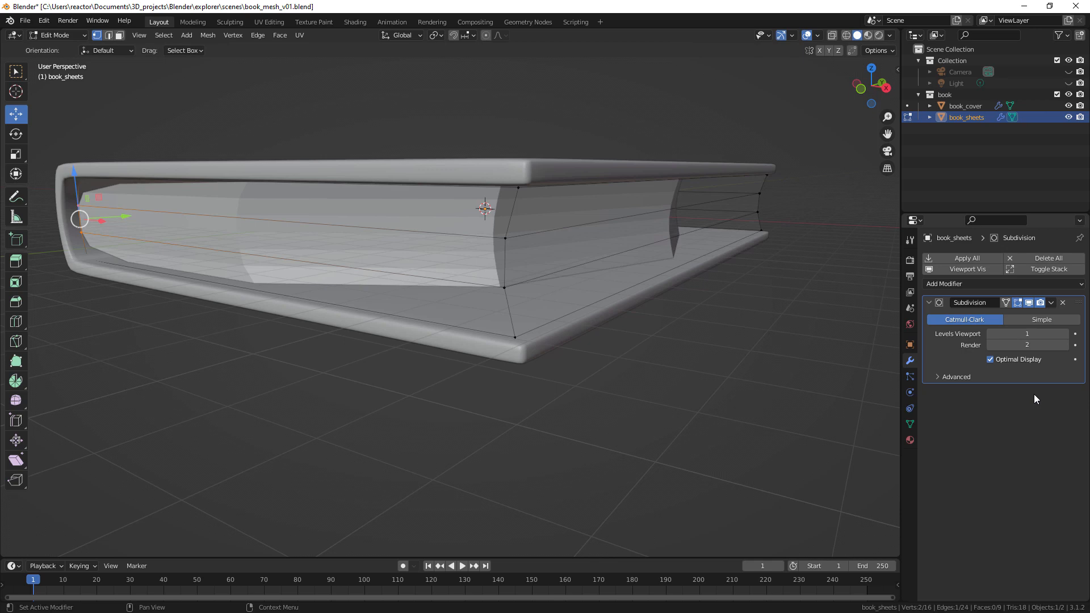
{"action": "left_click", "coordinate": [1029, 303]}
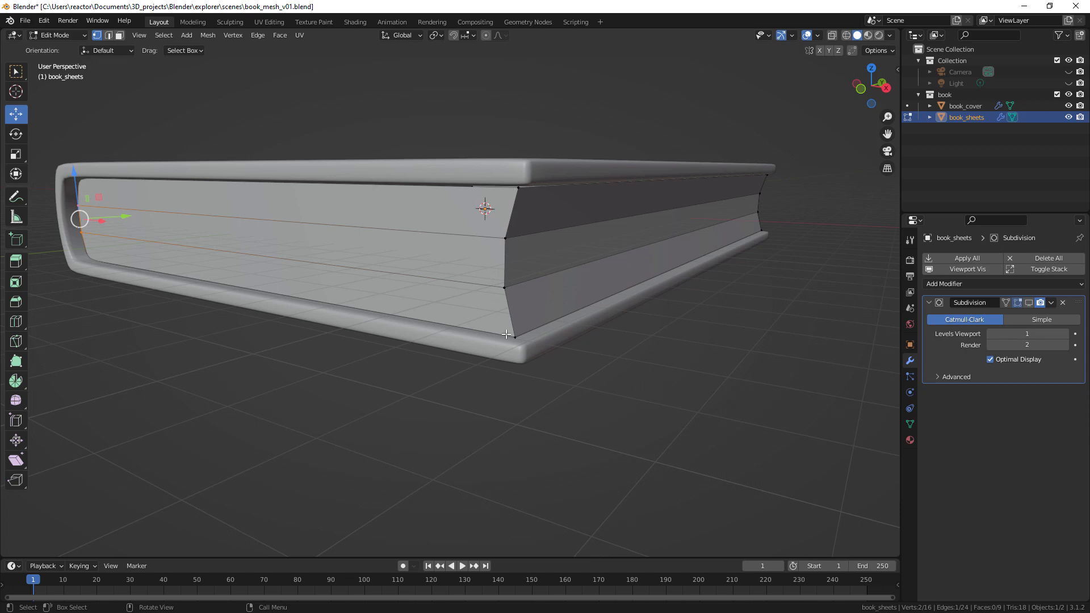
- Apply an edge crease of 1 to the vertical edge chains at both fore-edge corners of the sheets, and show the Subdivision modifier again
{"action": "left_click", "coordinate": [109, 37]}
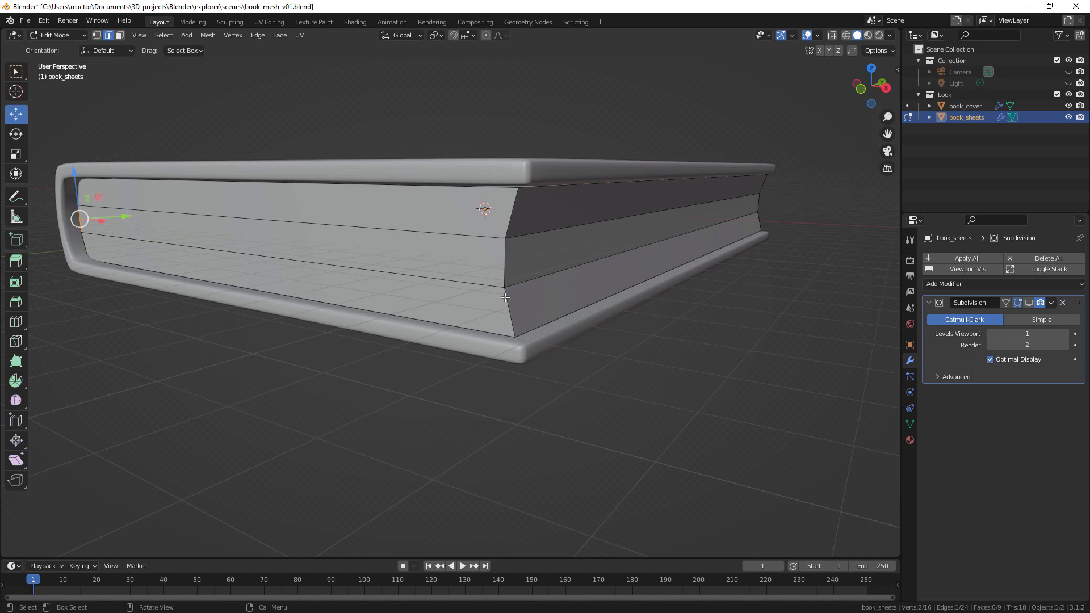
{"action": "left_click", "coordinate": [512, 216], "text": "alt"}
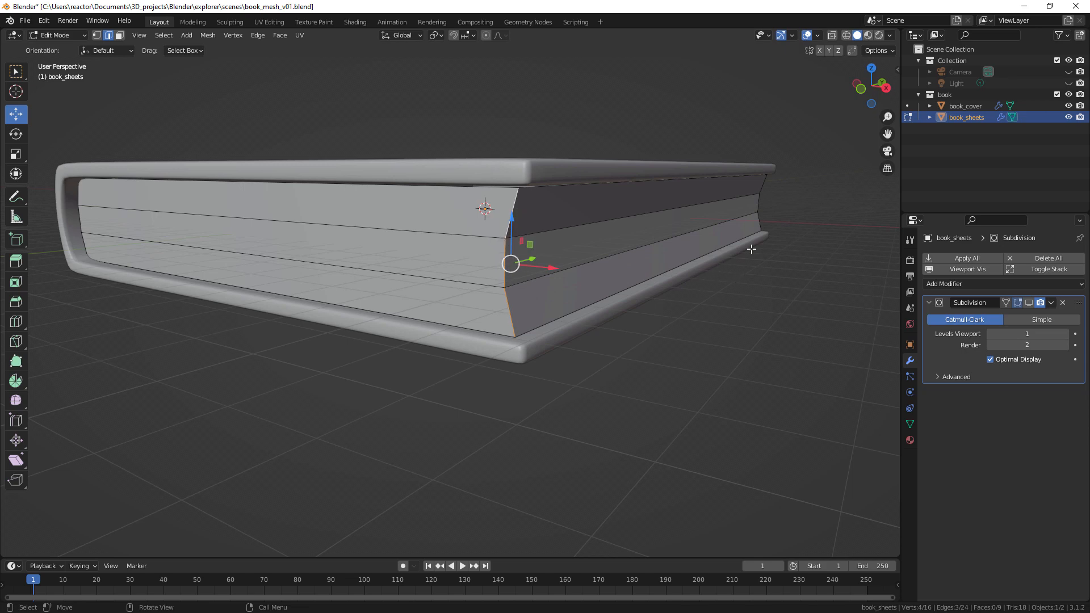
{"action": "middle_click_drag", "start_coordinate": [758, 247], "coordinate": [647, 253]}
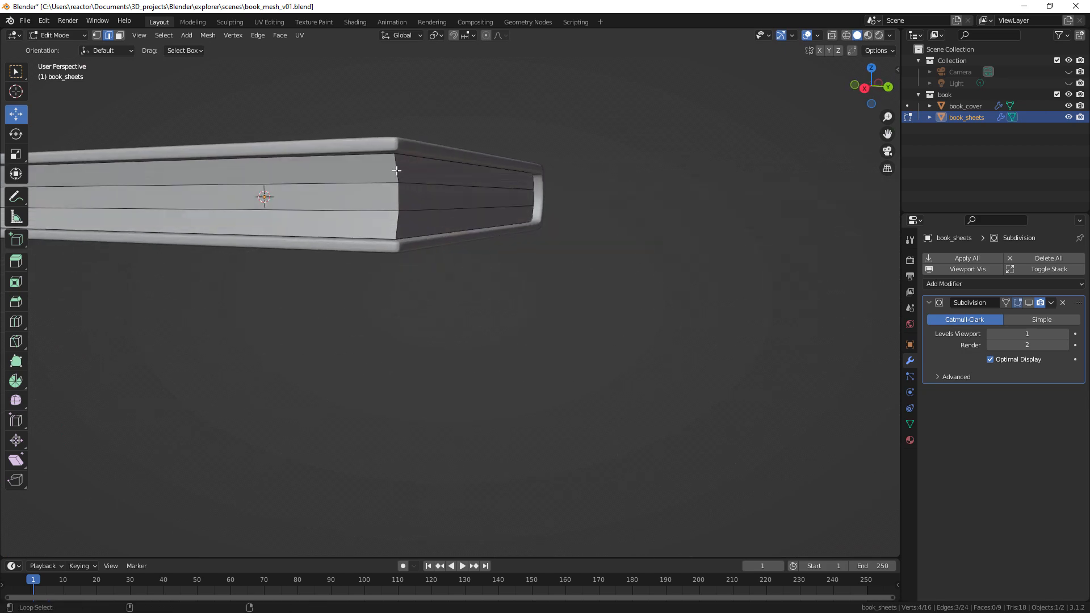
{"action": "left_click", "coordinate": [412, 214], "text": "alt+shift"}
{"action": "middle_click_drag", "start_coordinate": [423, 255], "coordinate": [533, 275]}
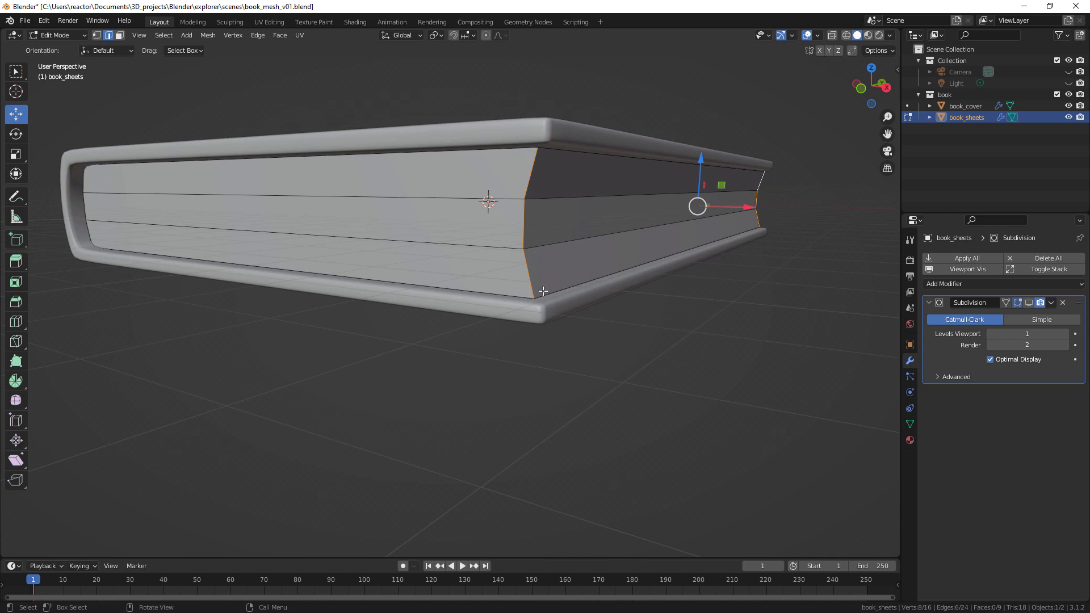
{"action": "key", "text": "shift"}
{"action": "key", "text": "shift+e"}
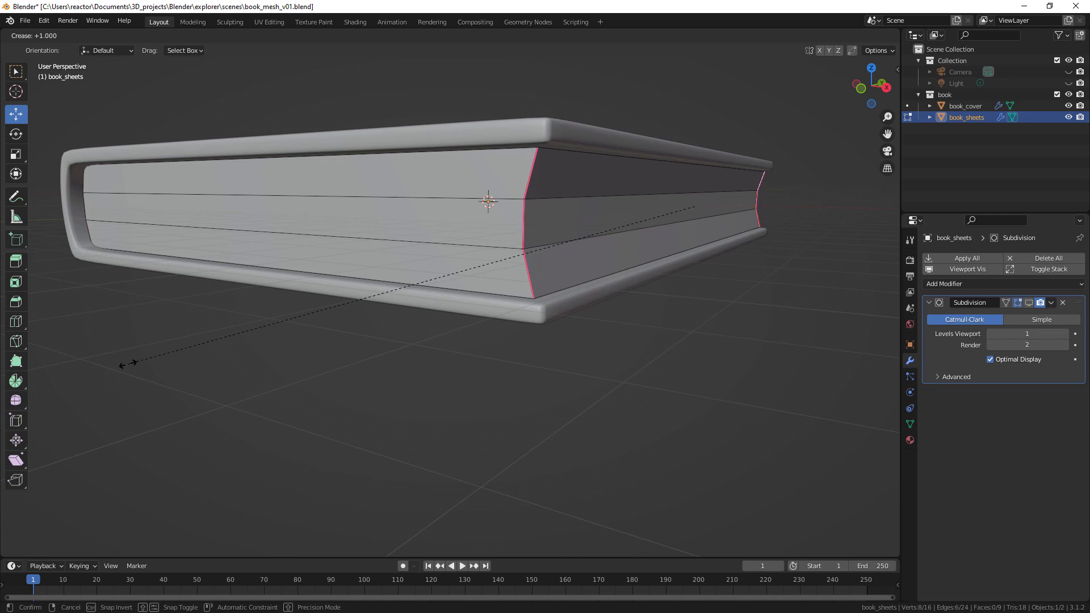
{"action": "left_click", "coordinate": [96, 375]}
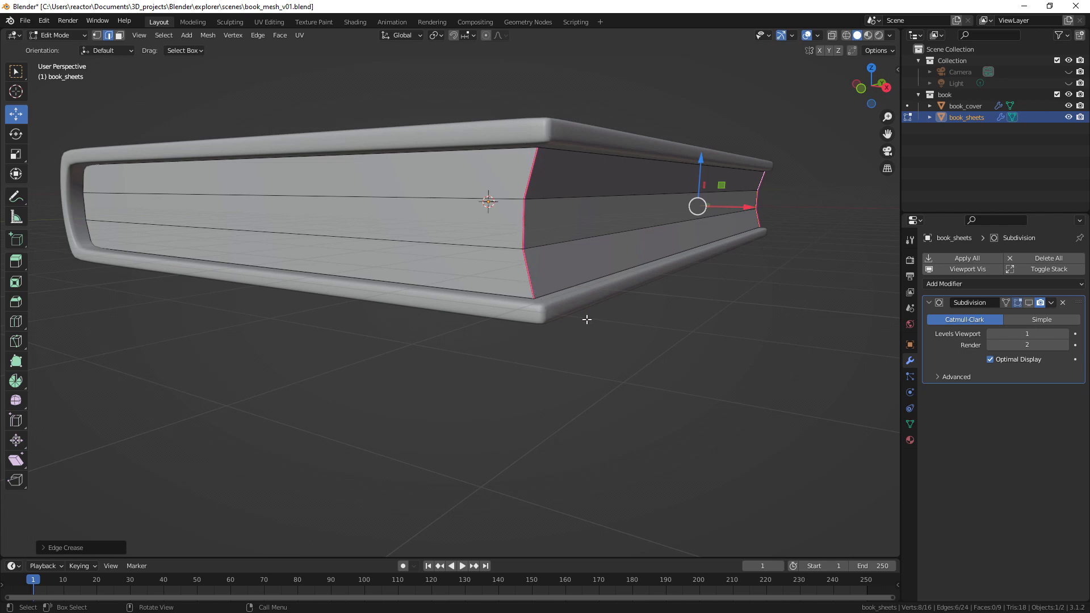
{"action": "left_click", "coordinate": [1028, 303]}
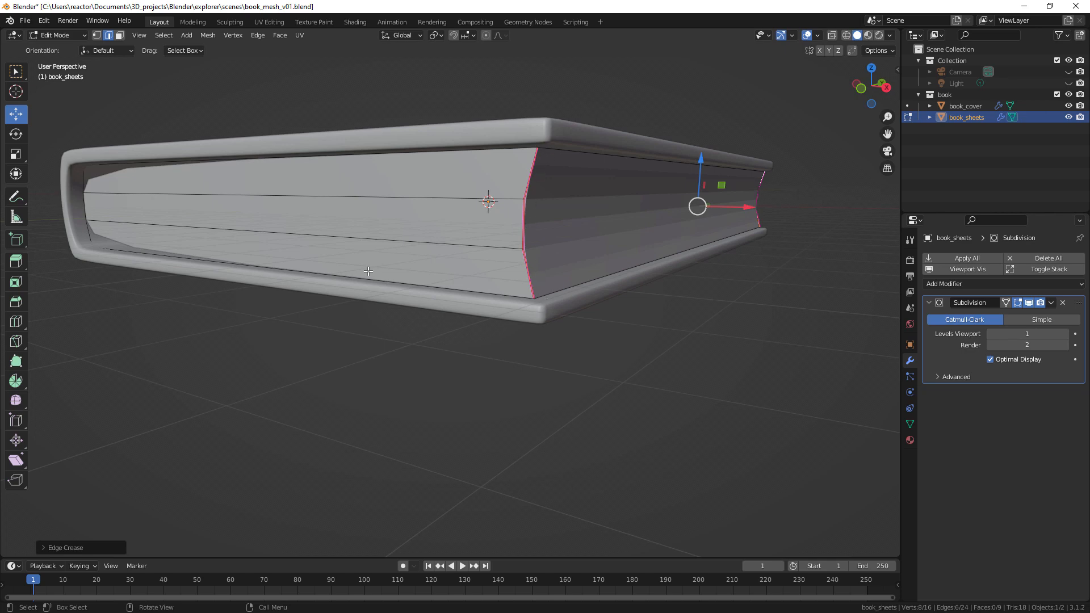
{"action": "middle_click_drag", "start_coordinate": [368, 271], "coordinate": [408, 265]}
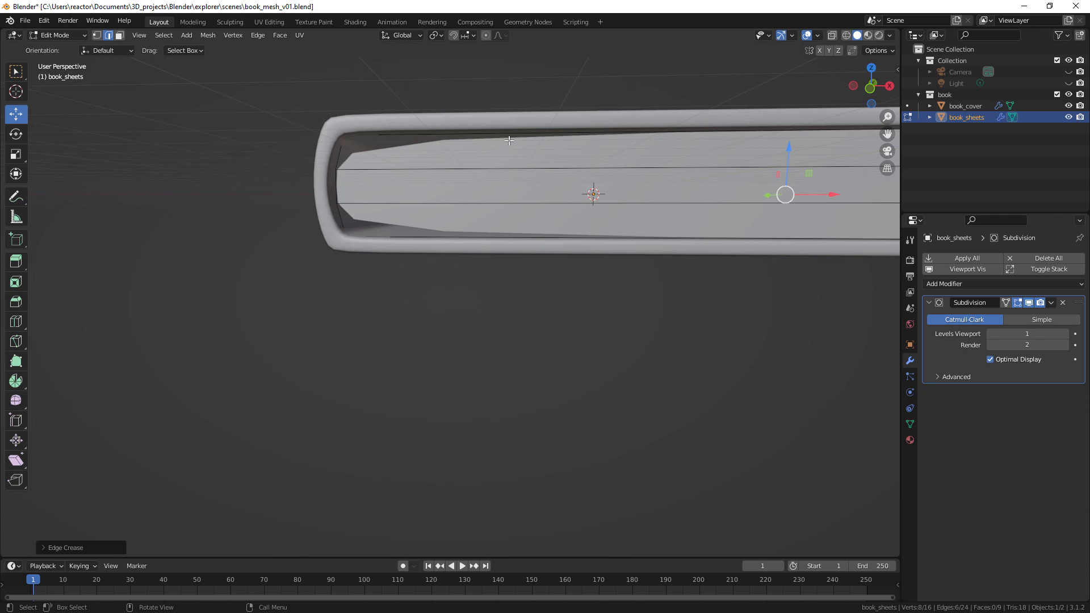
- Add an edge loop to one end of the book sheets, slid close to the spine, and set the Subdivision viewport level to 2
{"action": "left_click", "coordinate": [1029, 302]}
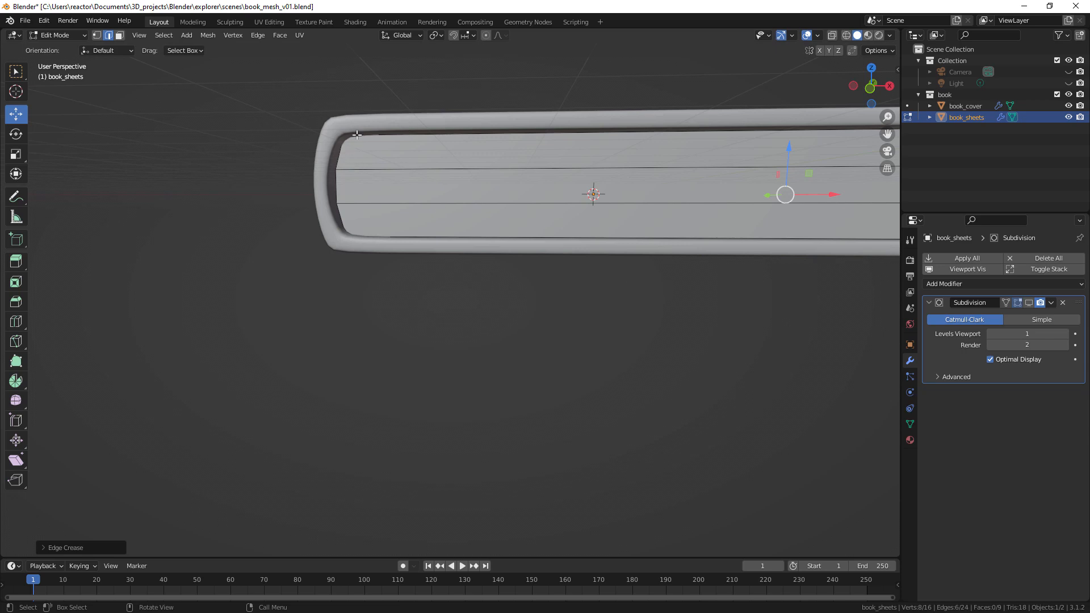
{"action": "key", "text": "ctrl+r"}
{"action": "left_click", "coordinate": [411, 201]}
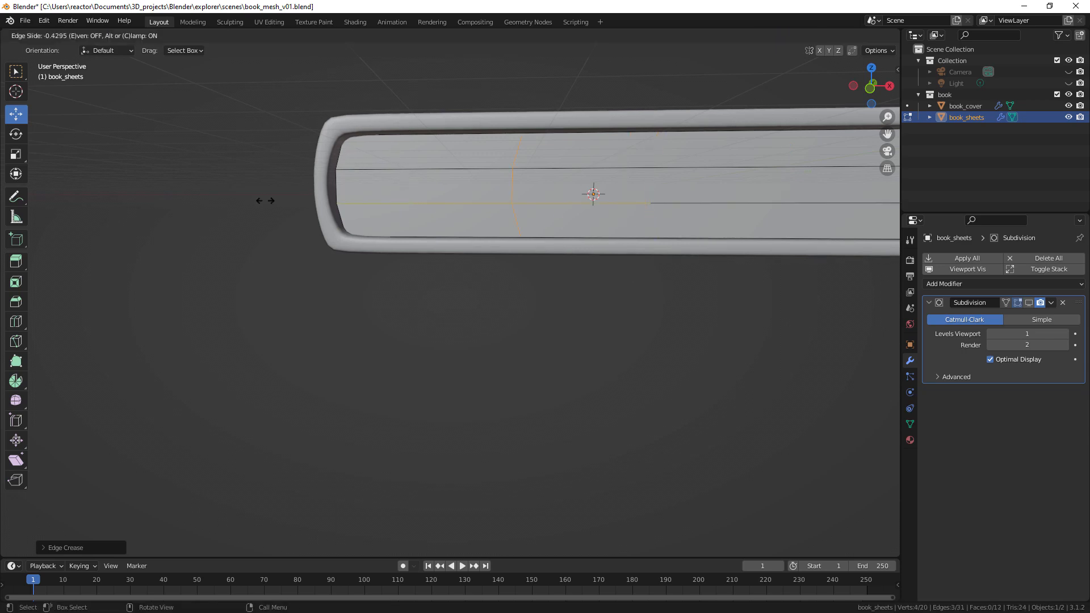
{"action": "left_click", "coordinate": [92, 198]}
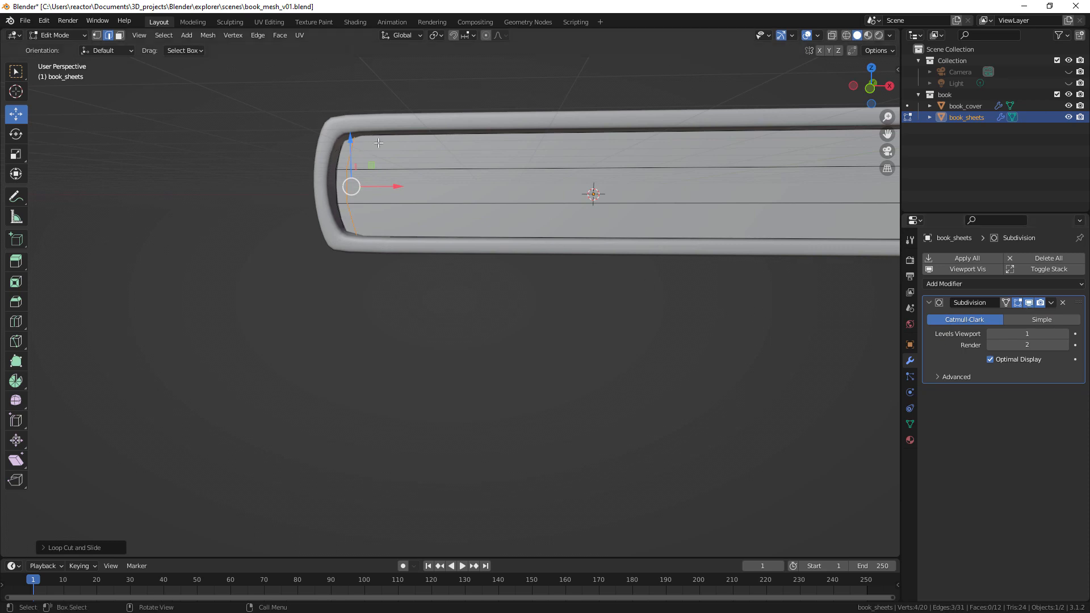
{"action": "left_click", "coordinate": [1064, 334]}
- With the Subdivision modifier hidden, add a matching edge loop near the spine on the opposite end of the sheets, and show the modifier again
{"action": "middle_click_drag", "start_coordinate": [650, 230], "coordinate": [441, 239]}
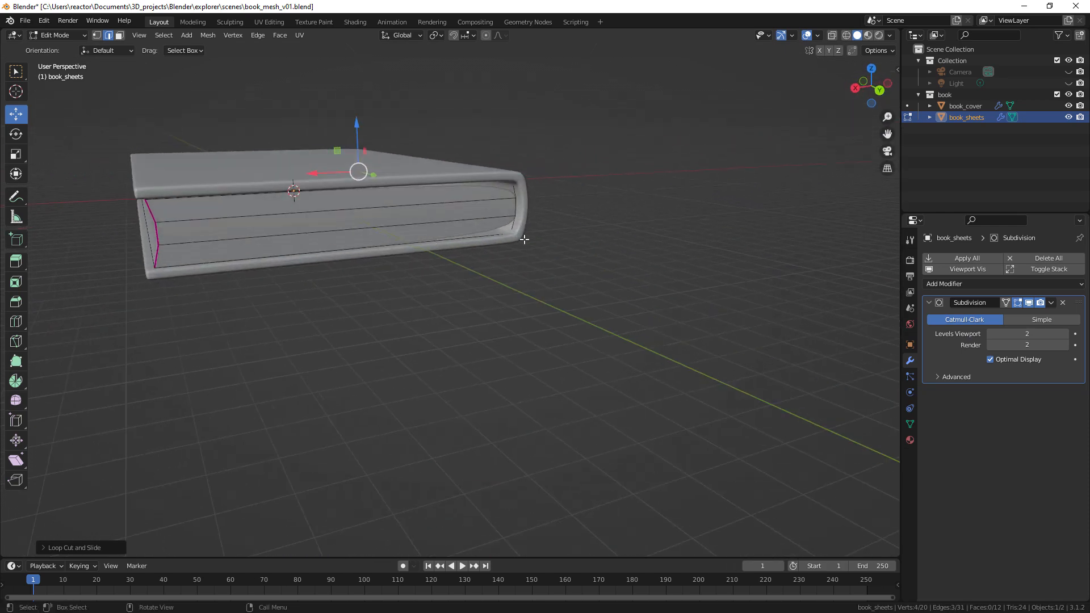
{"action": "left_click", "coordinate": [1032, 304]}
{"action": "key", "text": "ctrl+r"}
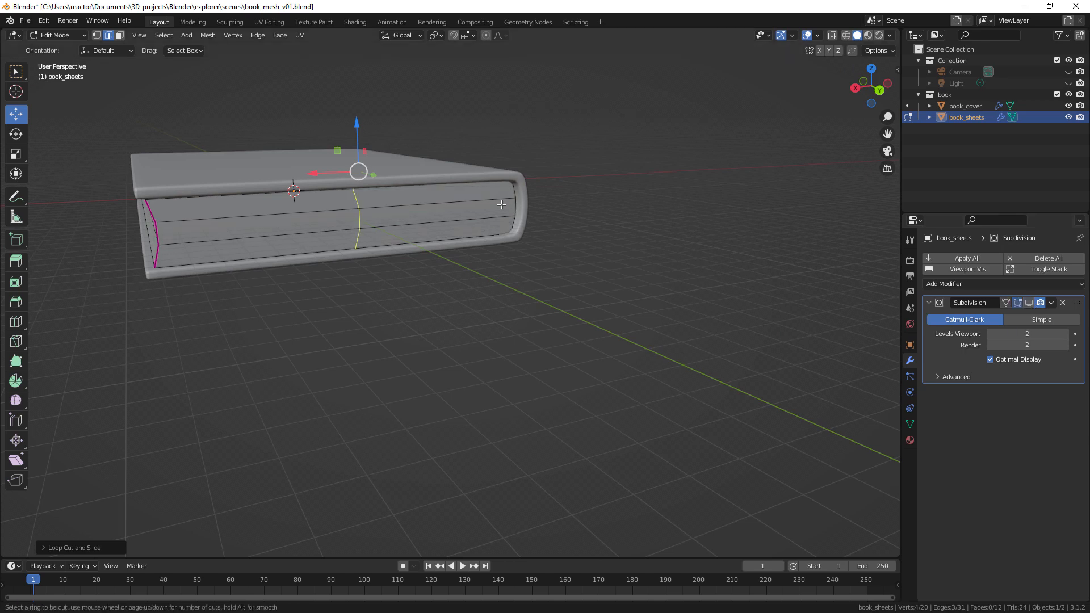
{"action": "left_click", "coordinate": [503, 206]}
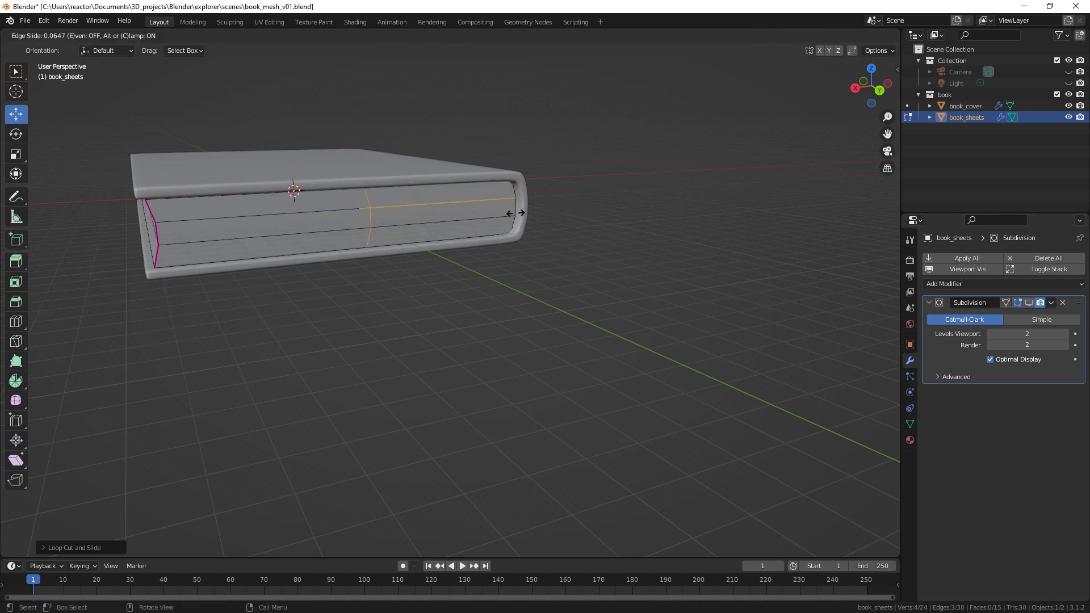
{"action": "left_click", "coordinate": [676, 206]}
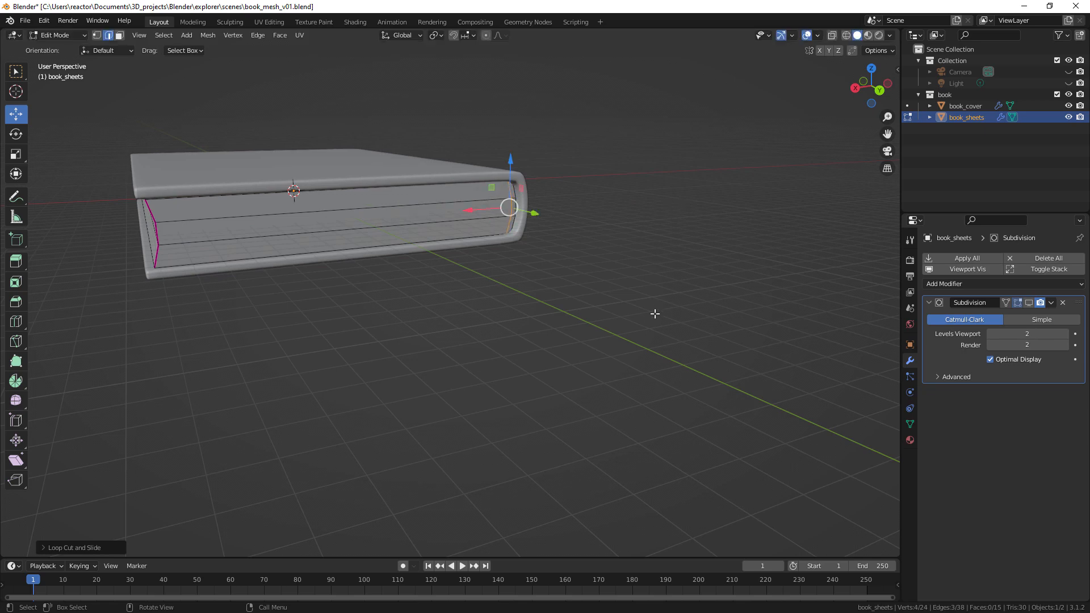
{"action": "left_click", "coordinate": [1028, 303]}
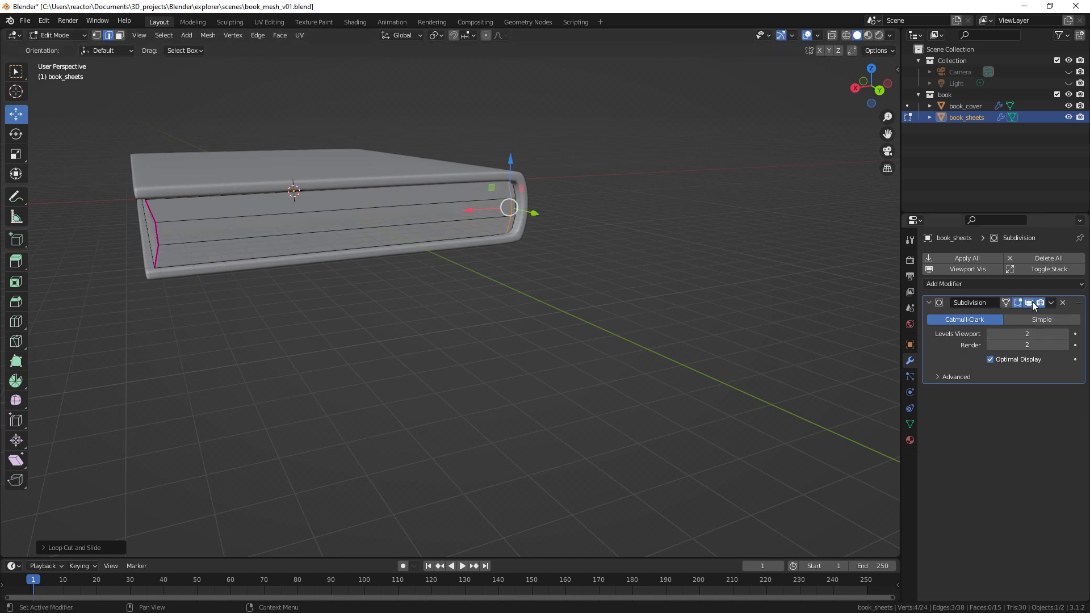
- Return to Object Mode and apply Shade Smooth to the book sheets
{"action": "middle_click_drag", "start_coordinate": [258, 221], "coordinate": [430, 220]}
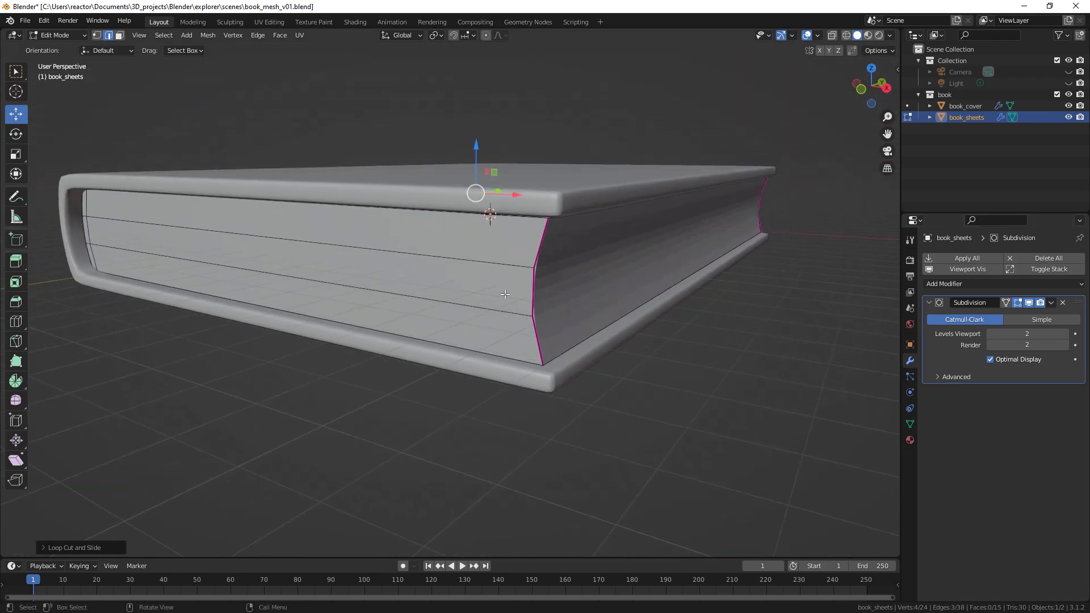
{"action": "right_click", "coordinate": [572, 266]}
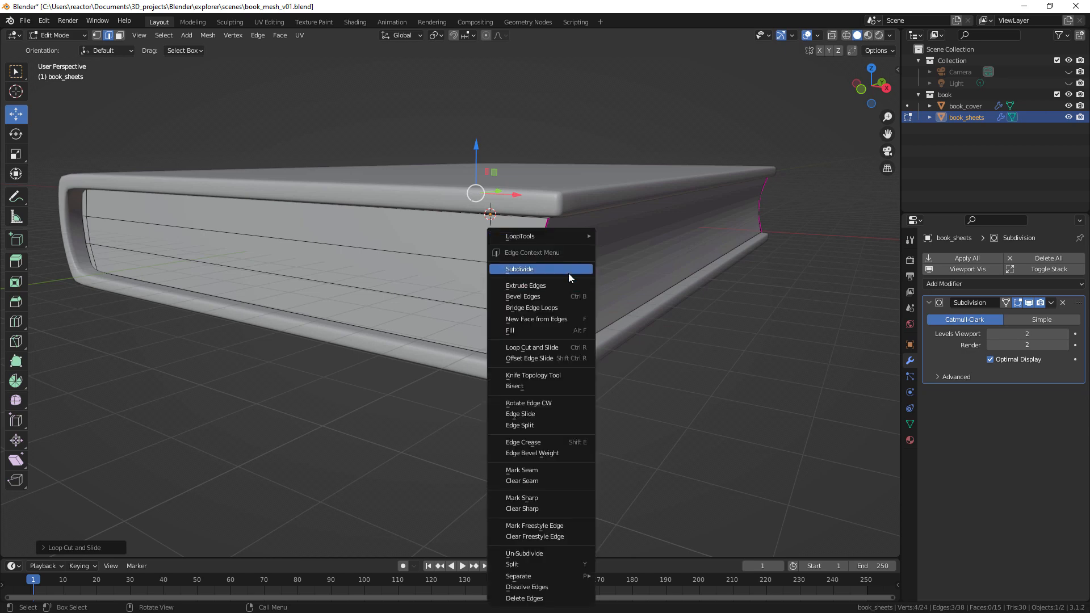
{"action": "left_click", "coordinate": [475, 272]}
{"action": "key", "text": "Tab"}
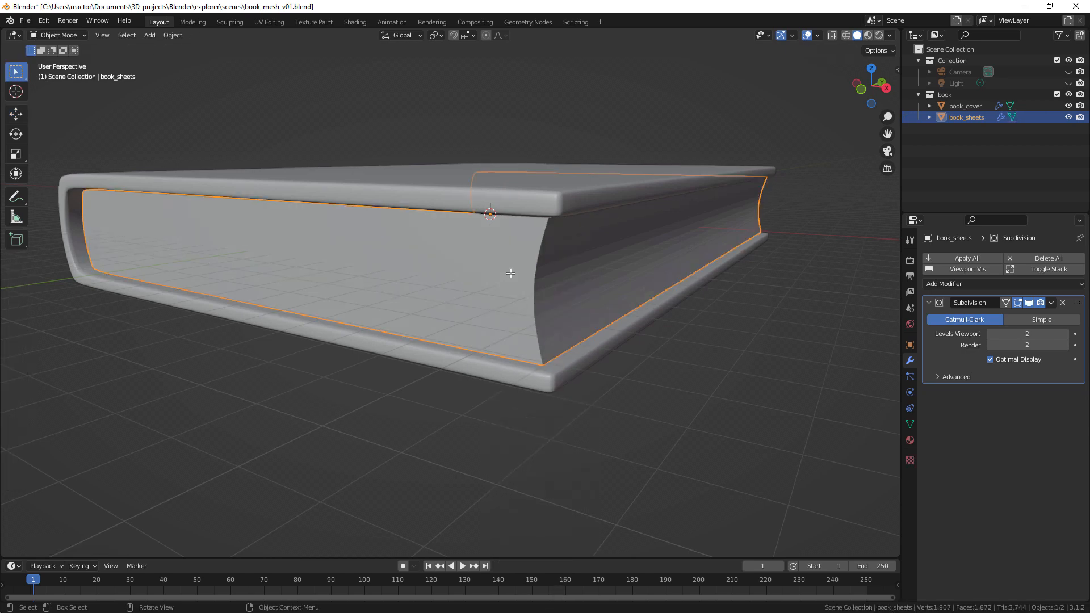
{"action": "right_click", "coordinate": [543, 280]}
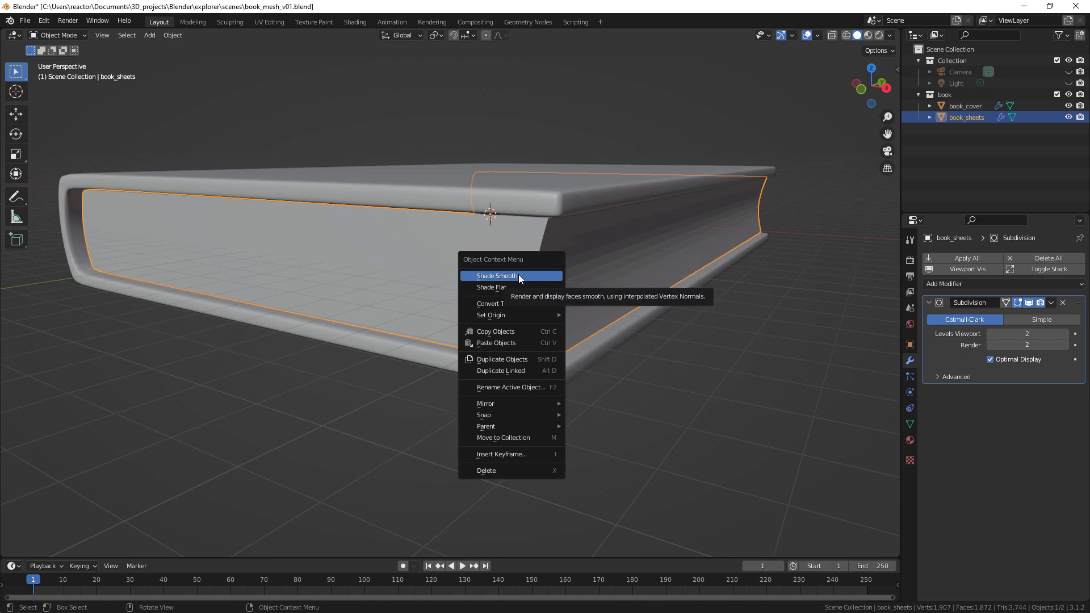
{"action": "left_click", "coordinate": [518, 276]}
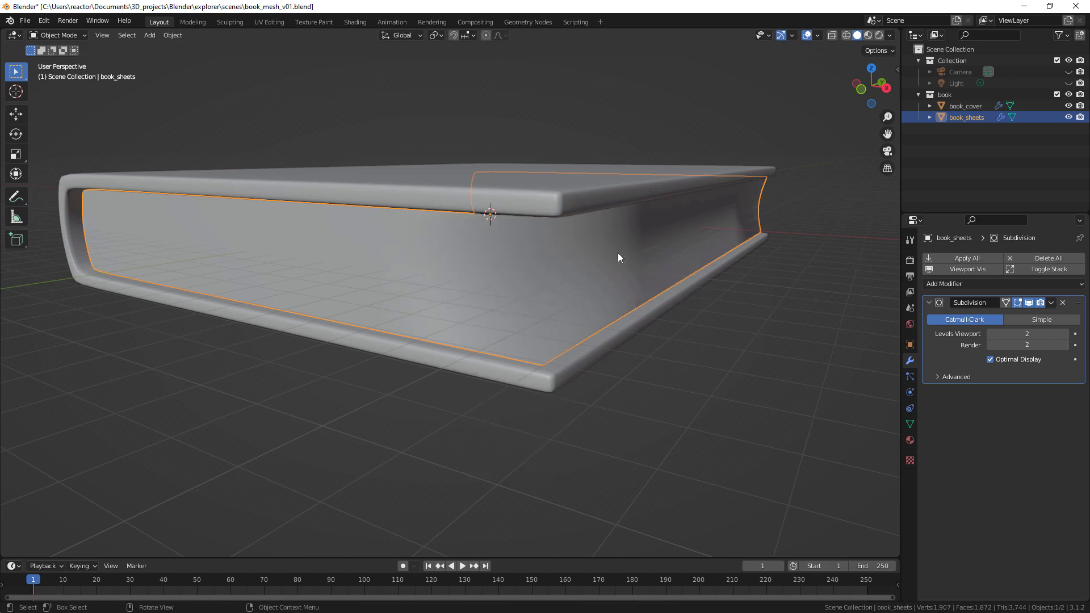
- Inspect the smoothed book, select both the cover and the sheets, and frame them in the view
{"action": "mouse_move", "coordinate": [618, 257]}
{"action": "middle_mouse_down"}
{"action": "mouse_move", "coordinate": [579, 253]}
{"action": "mouse_move", "coordinate": [625, 269]}
{"action": "mouse_move", "coordinate": [553, 292]}
{"action": "mouse_move", "coordinate": [509, 256]}
{"action": "mouse_move", "coordinate": [489, 258]}
{"action": "mouse_move", "coordinate": [534, 293]}
{"action": "mouse_move", "coordinate": [596, 265]}
{"action": "mouse_move", "coordinate": [615, 272]}
{"action": "middle_mouse_up"}
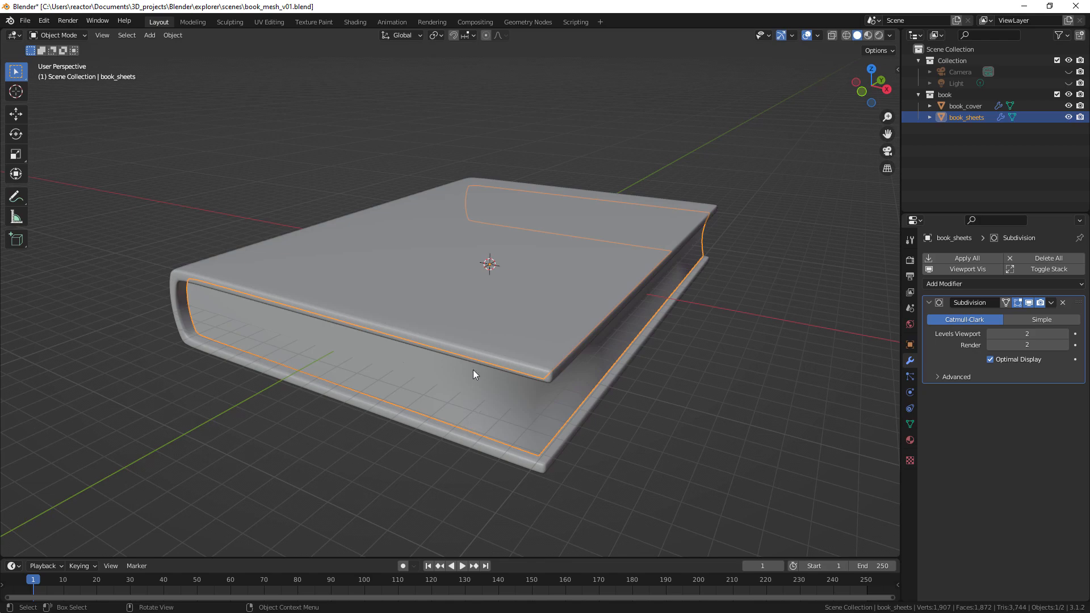
{"action": "middle_click_drag", "start_coordinate": [472, 370], "coordinate": [507, 371]}
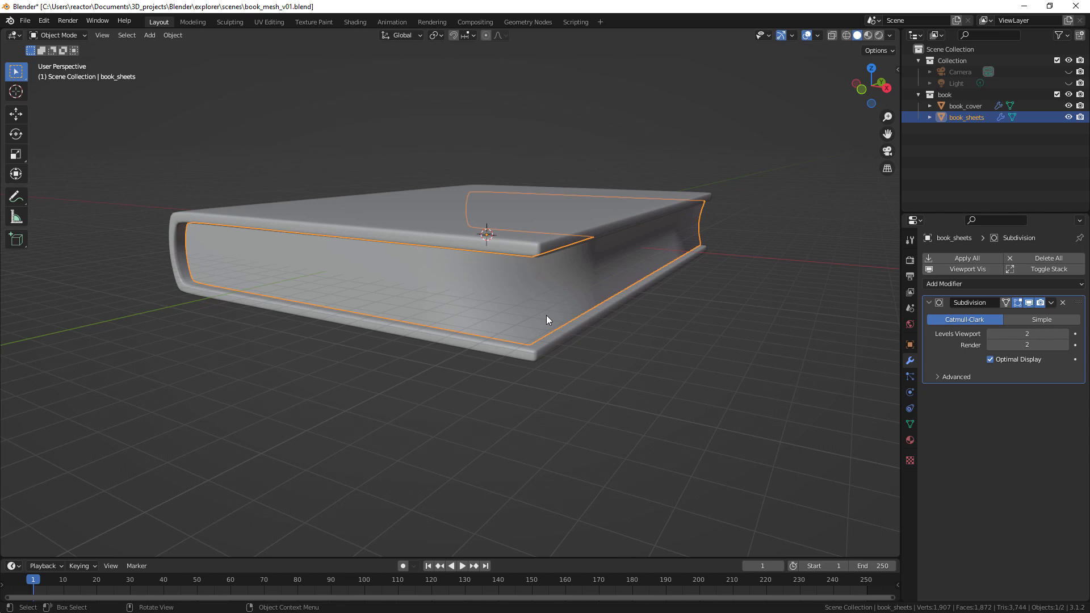
{"action": "left_click", "coordinate": [570, 414]}
{"action": "left_click_drag", "start_coordinate": [444, 172], "coordinate": [611, 425]}
{"action": "key", "text": "KP_Decimal"}
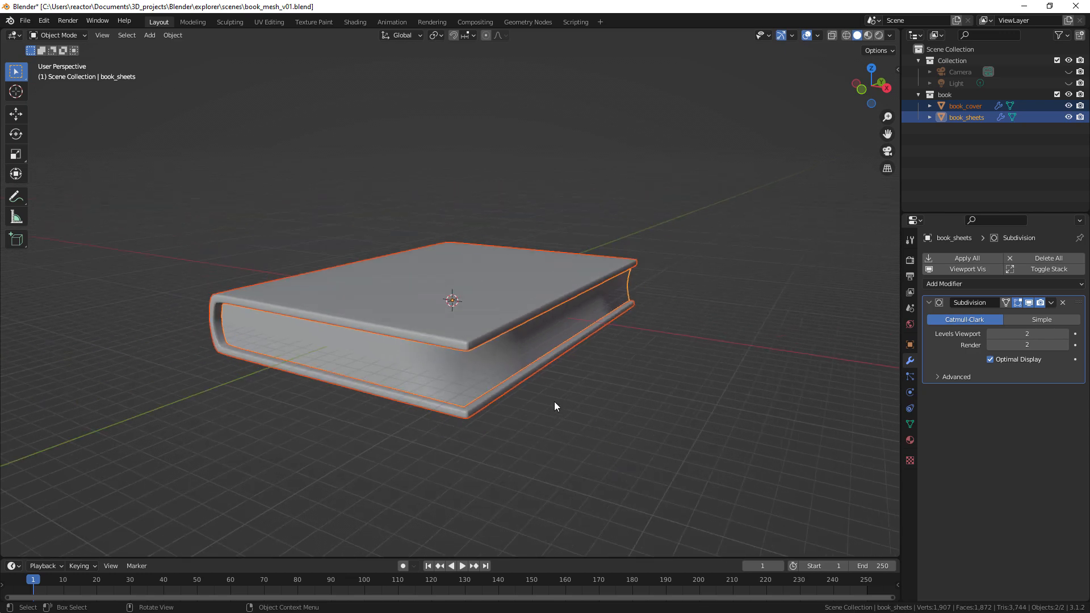
- Save the scene as a new version named book_mesh_v03.blend in the scenes folder
{"action": "left_click", "coordinate": [25, 21]}
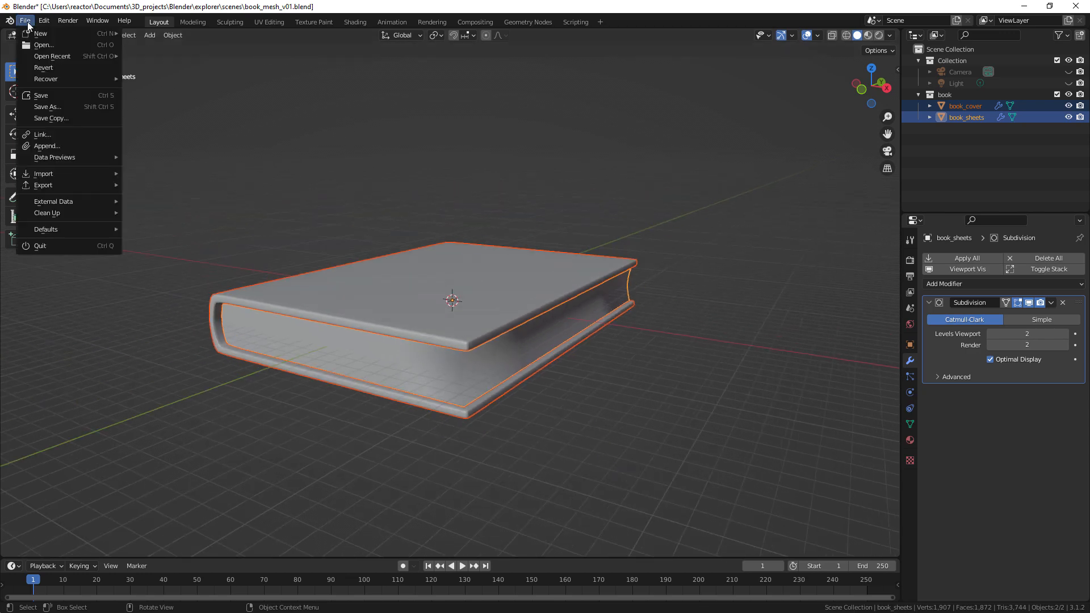
{"action": "left_click", "coordinate": [53, 110]}
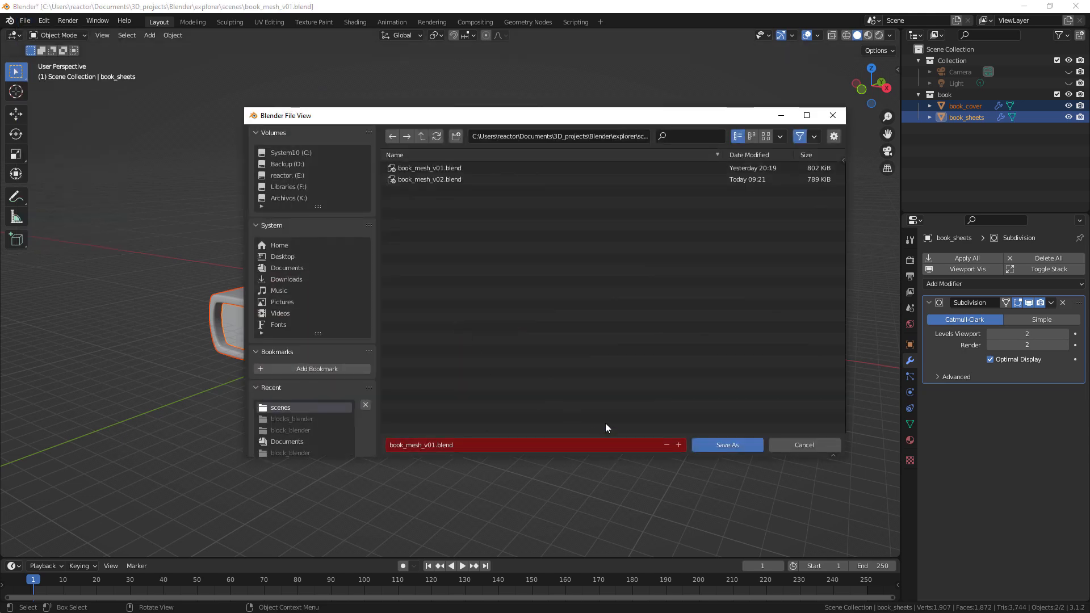
{"action": "left_click", "coordinate": [679, 445]}
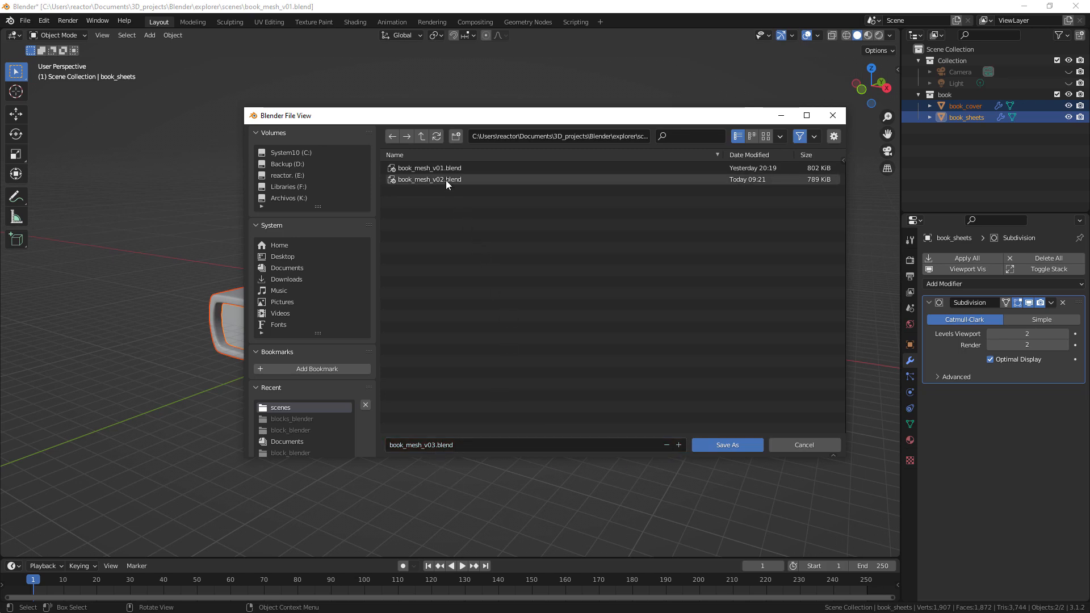
{"action": "left_click", "coordinate": [727, 445]}
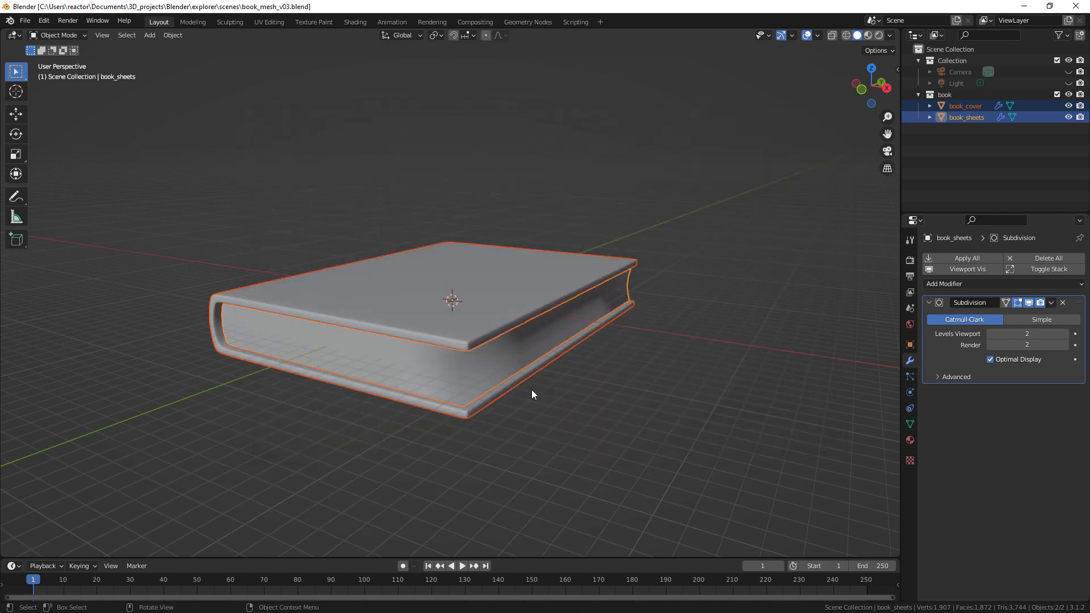